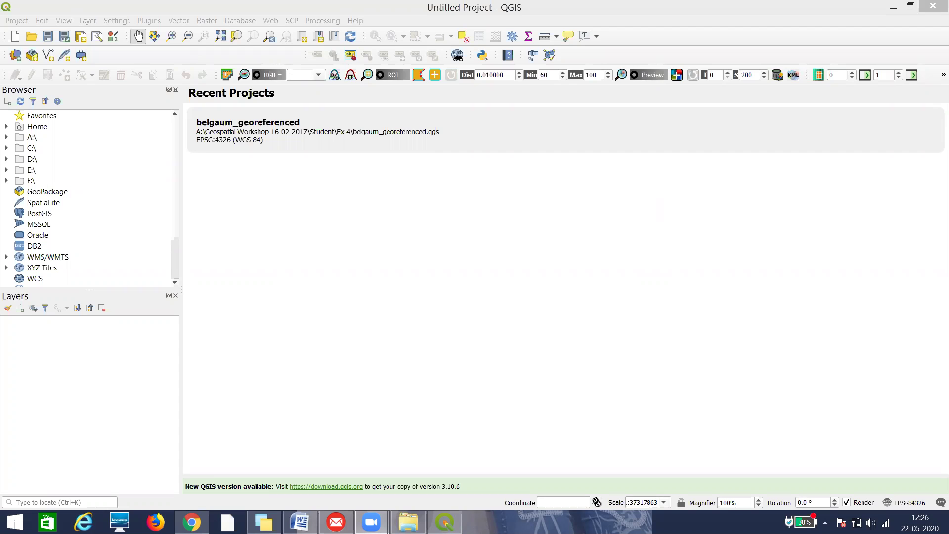
- Open the Layer menu from the empty Untitled Project
{"action": "left_click", "coordinate": [85, 21]}
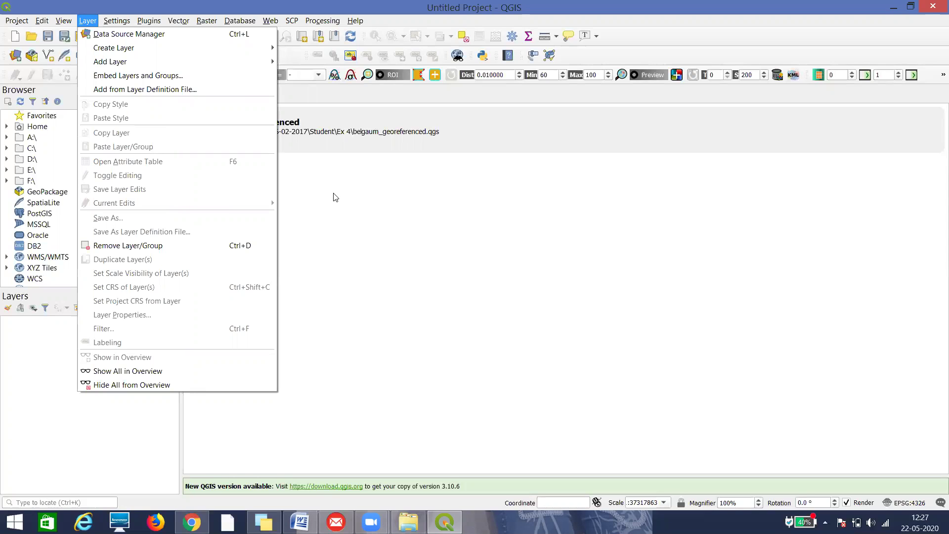
- Set up a new Line shapefile layer named abc.shp, saved in Documents
{"action": "mouse_move", "coordinate": [164, 49]}
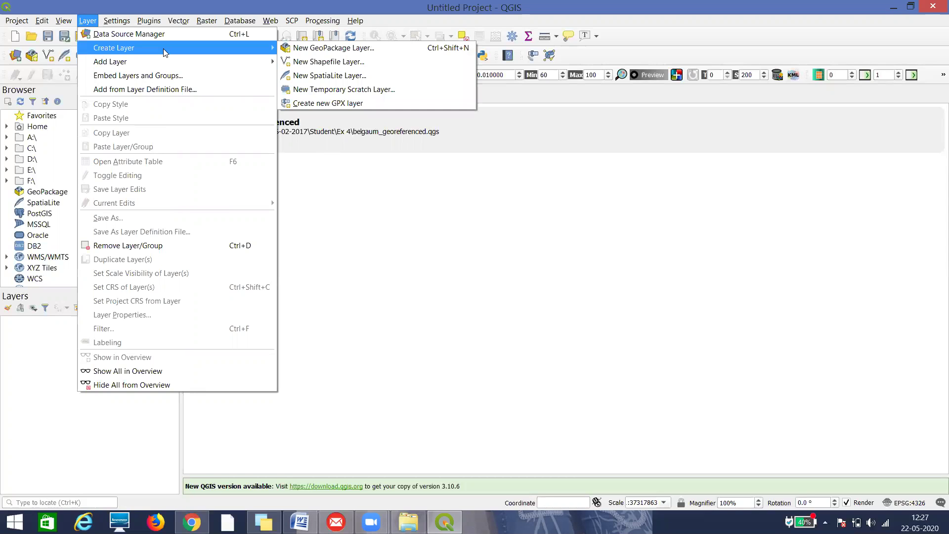
{"action": "left_click", "coordinate": [301, 62]}
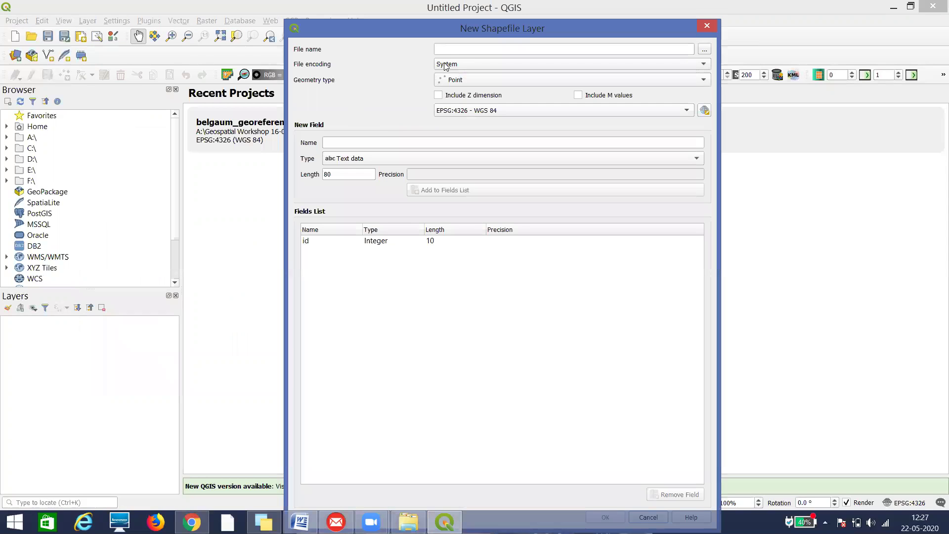
{"action": "left_click", "coordinate": [451, 49]}
{"action": "type", "text": "abc"}
{"action": "left_click", "coordinate": [468, 83]}
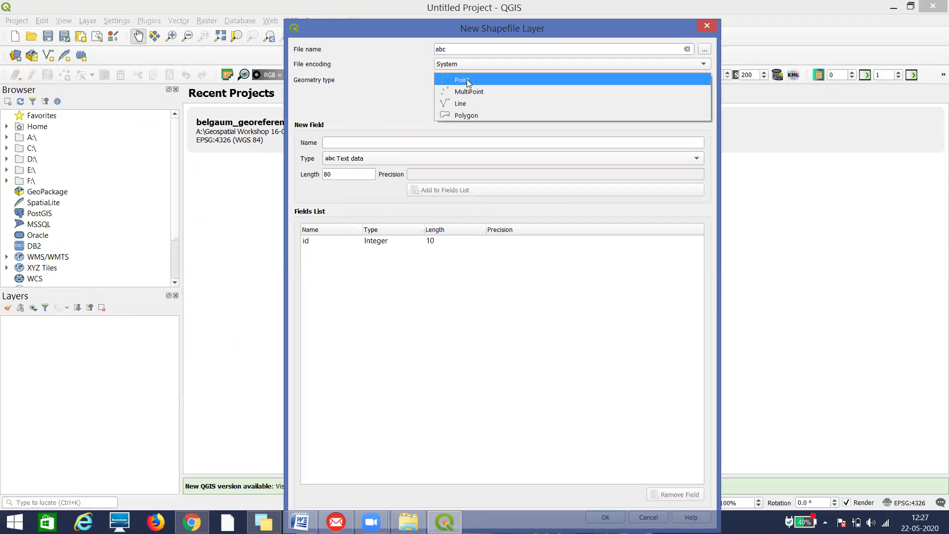
{"action": "left_click", "coordinate": [460, 102]}
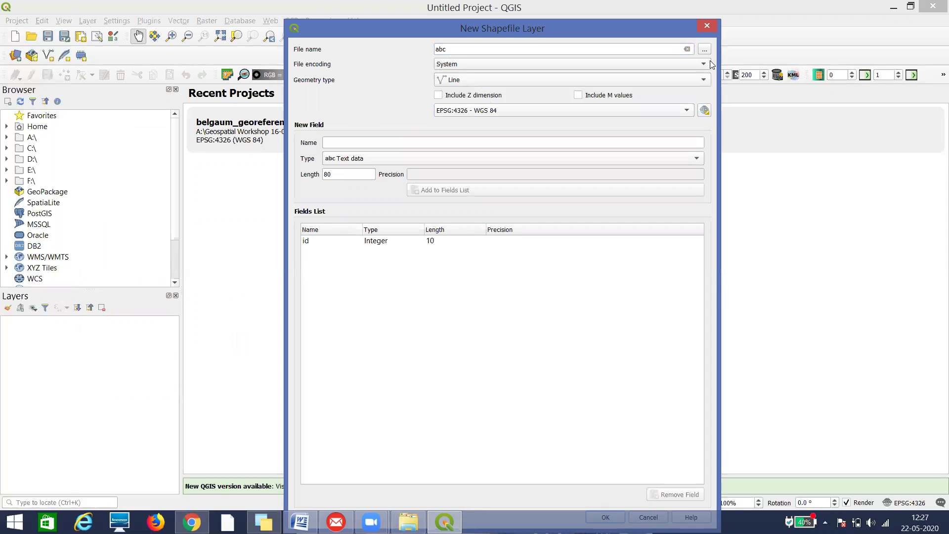
{"action": "left_click", "coordinate": [707, 51]}
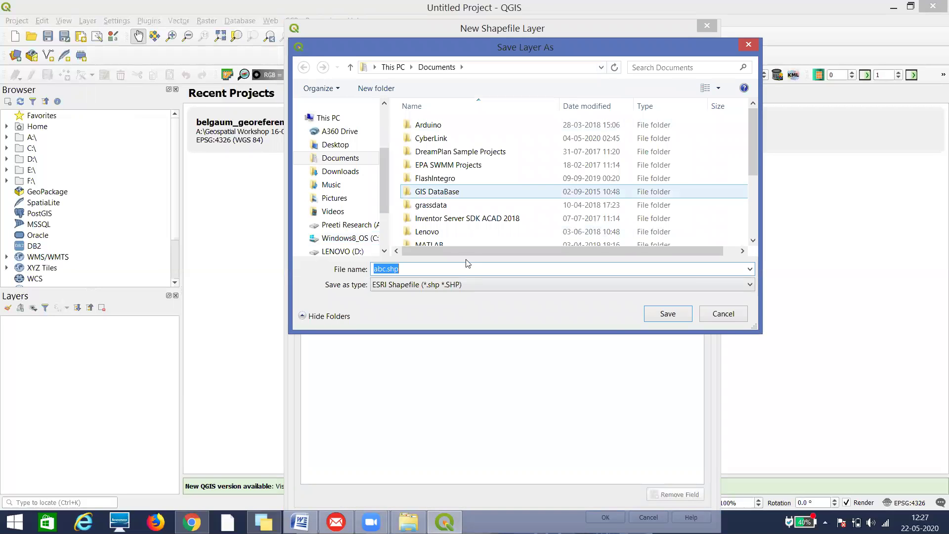
{"action": "left_click", "coordinate": [667, 313]}
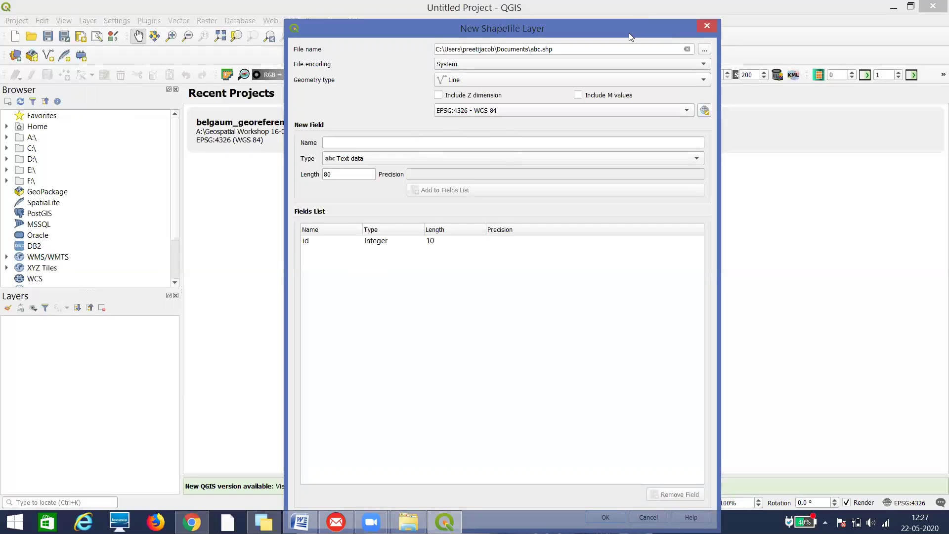
{"action": "left_click_drag", "start_coordinate": [628, 33], "coordinate": [586, 14]}
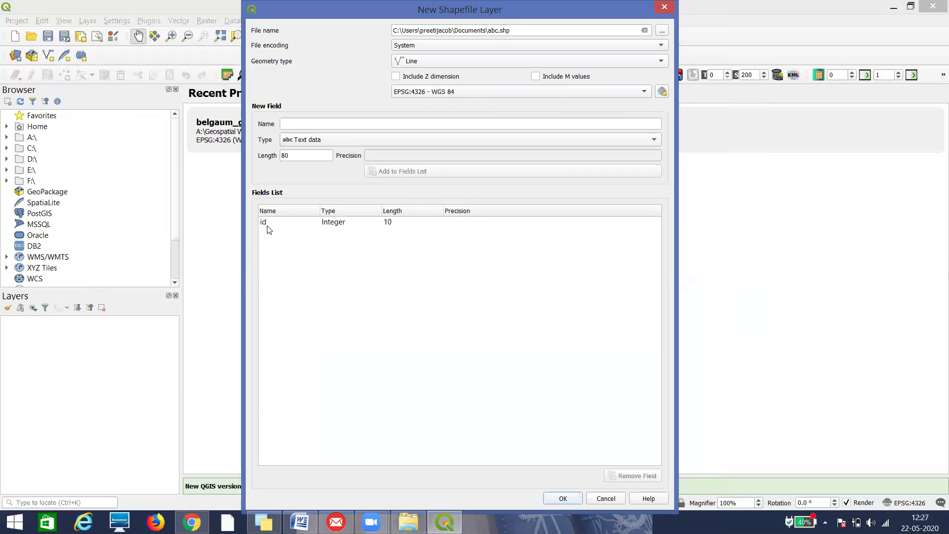
- Add the abc layer, then view and close its empty attribute table
{"action": "left_click", "coordinate": [563, 498]}
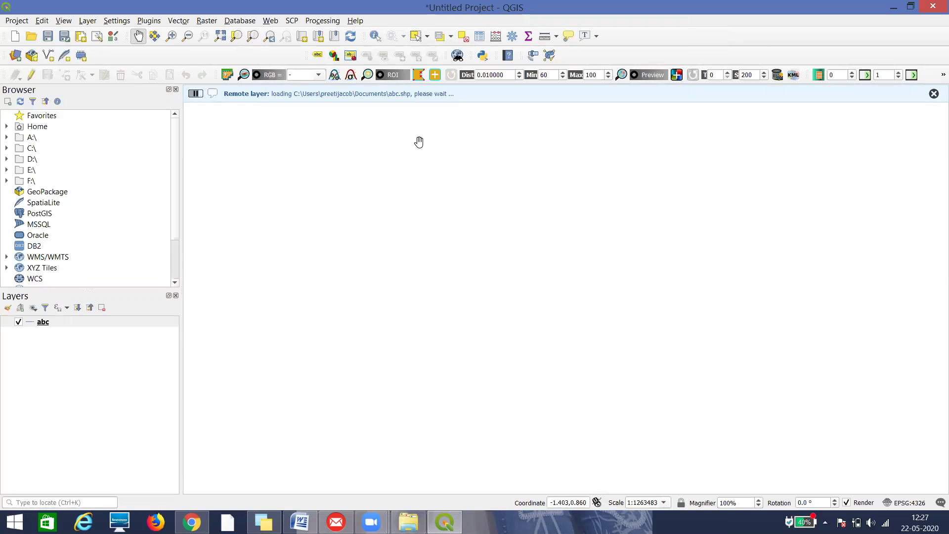
{"action": "right_click", "coordinate": [42, 323]}
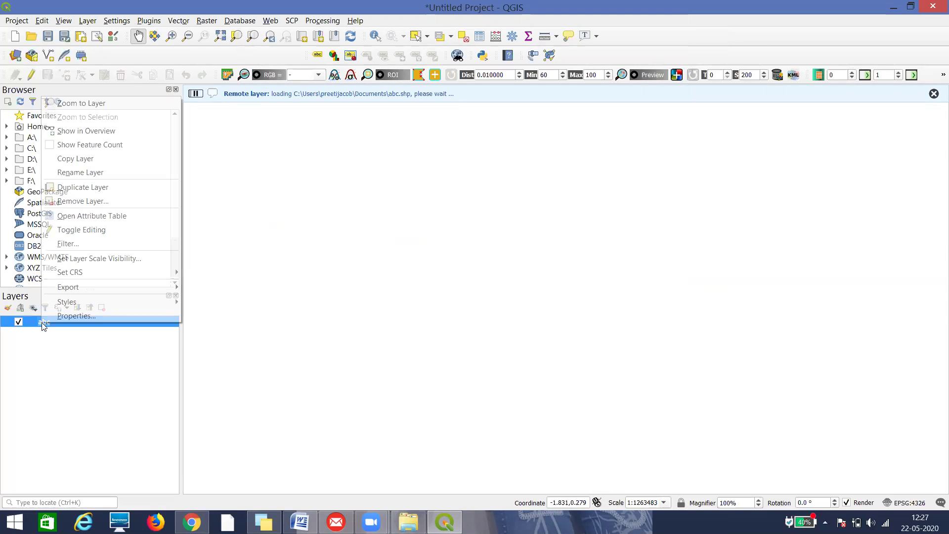
{"action": "left_click", "coordinate": [67, 215]}
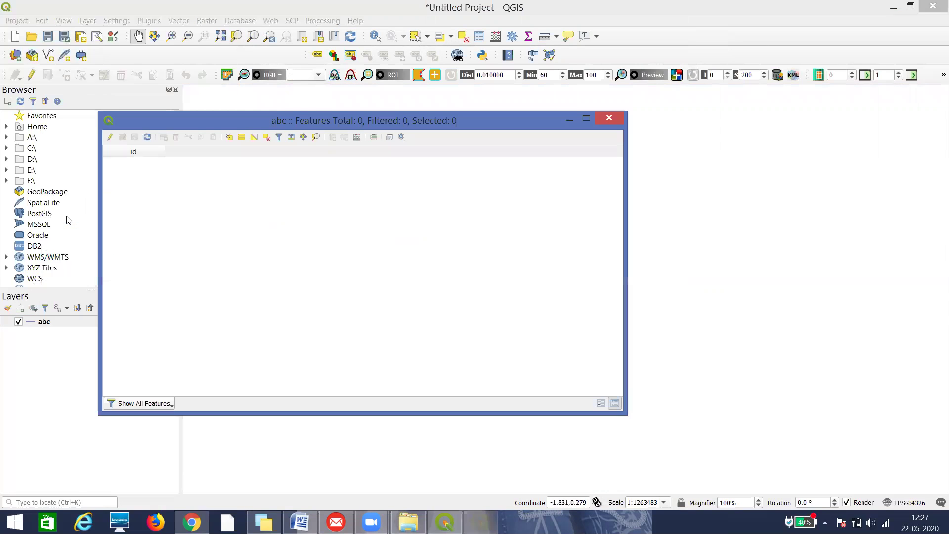
{"action": "left_click", "coordinate": [602, 121]}
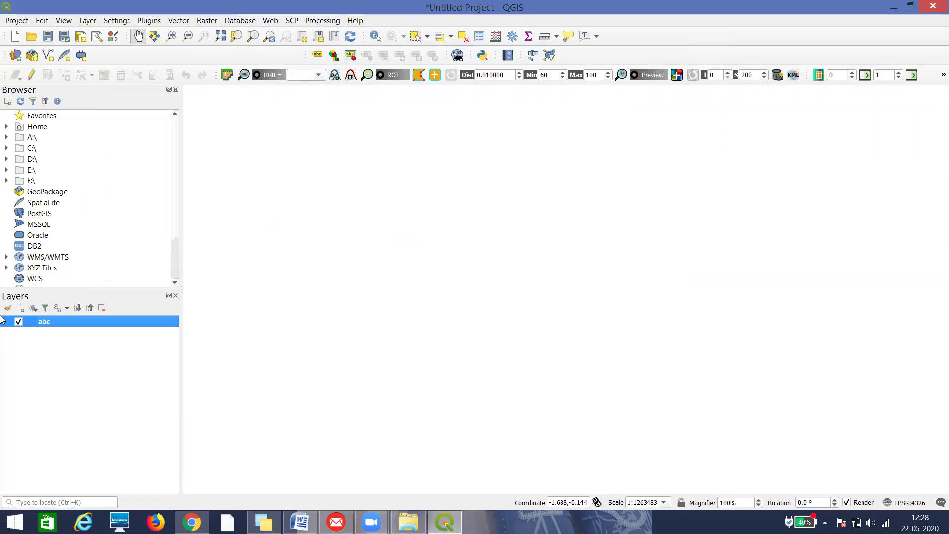
- Start editing abc and place the first seven vertices of a line from left to right
{"action": "left_click", "coordinate": [32, 76]}
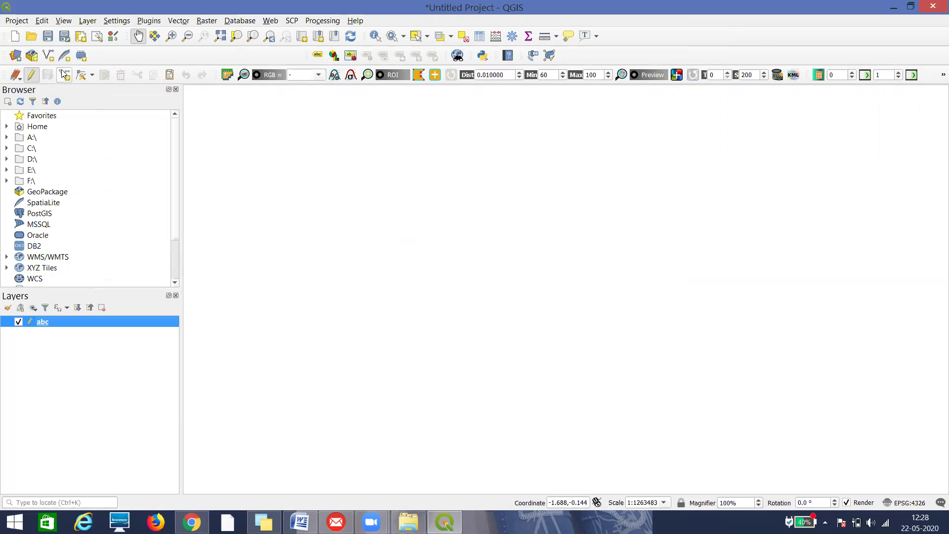
{"action": "left_click", "coordinate": [65, 76]}
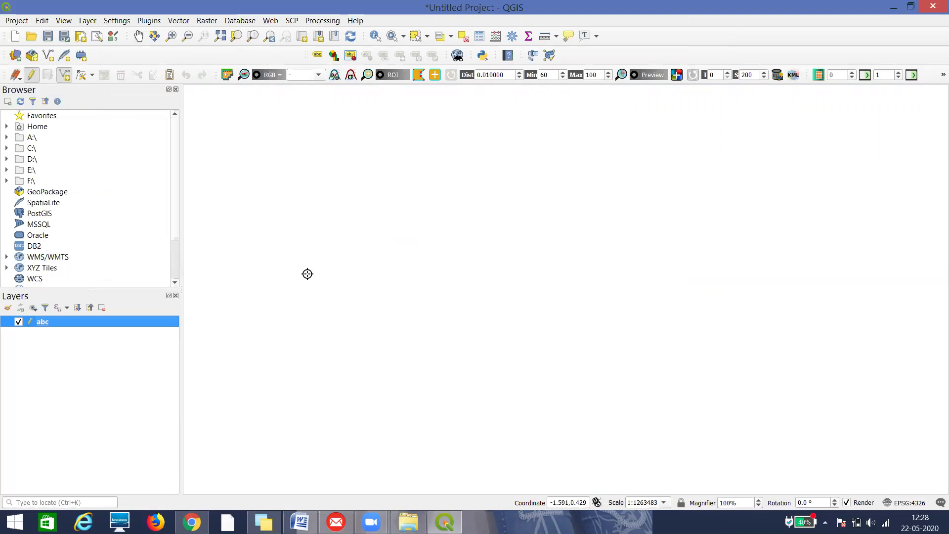
{"action": "left_click", "coordinate": [309, 285]}
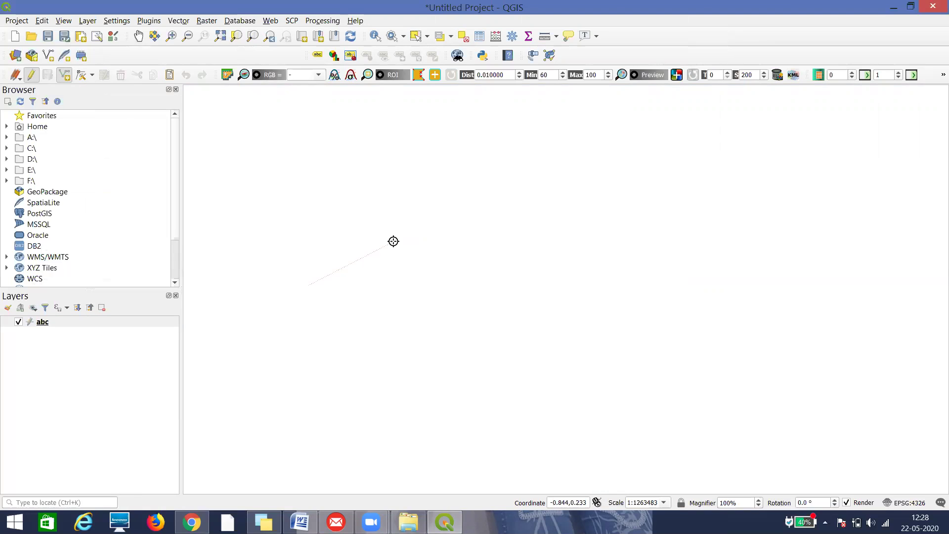
{"action": "left_click", "coordinate": [394, 242]}
{"action": "left_click", "coordinate": [486, 262]}
{"action": "left_click", "coordinate": [571, 328]}
{"action": "left_click", "coordinate": [658, 218]}
{"action": "left_click", "coordinate": [701, 311]}
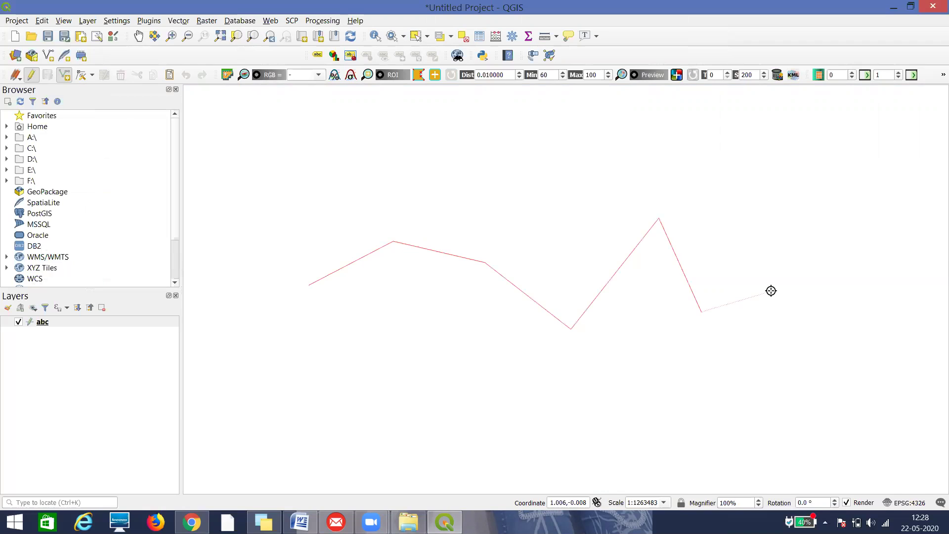
{"action": "left_click", "coordinate": [771, 291]}
- Remove the last two vertices and redraw the line's upper and right portion
{"action": "key", "text": "BackSpace"}
{"action": "key", "text": "BackSpace"}
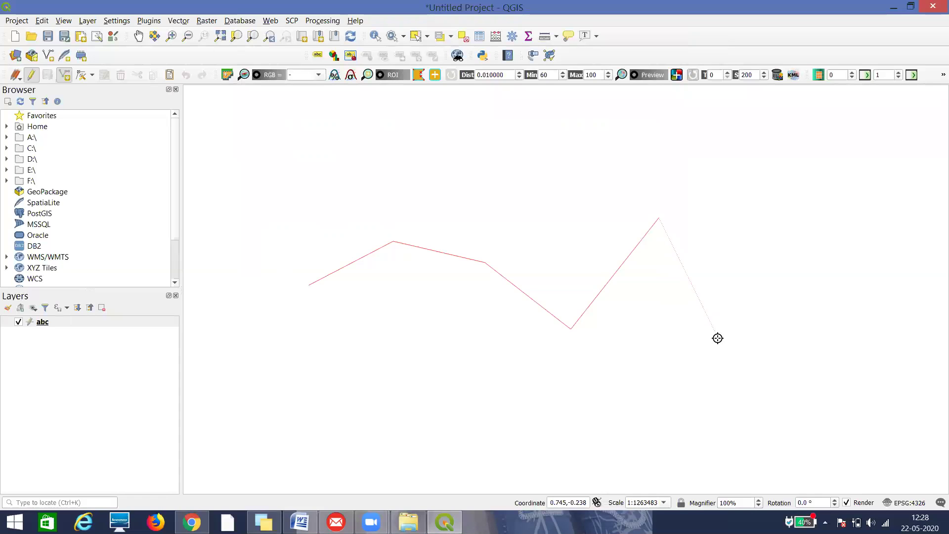
{"action": "key", "text": "BackSpace"}
{"action": "key", "text": "BackSpace"}
{"action": "key", "text": "BackSpace"}
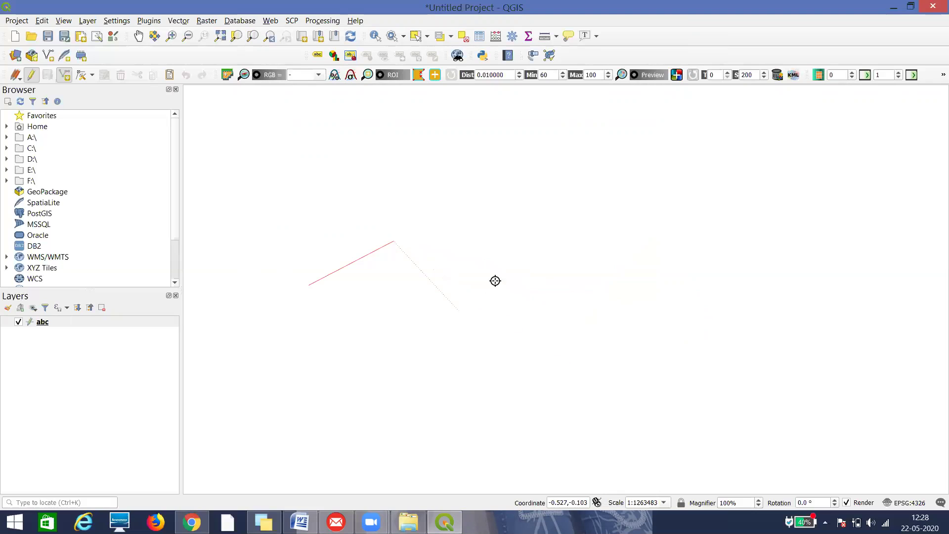
{"action": "left_click", "coordinate": [511, 252]}
{"action": "left_click", "coordinate": [618, 199]}
{"action": "left_click", "coordinate": [736, 236]}
{"action": "left_click", "coordinate": [831, 326]}
{"action": "left_click", "coordinate": [757, 403]}
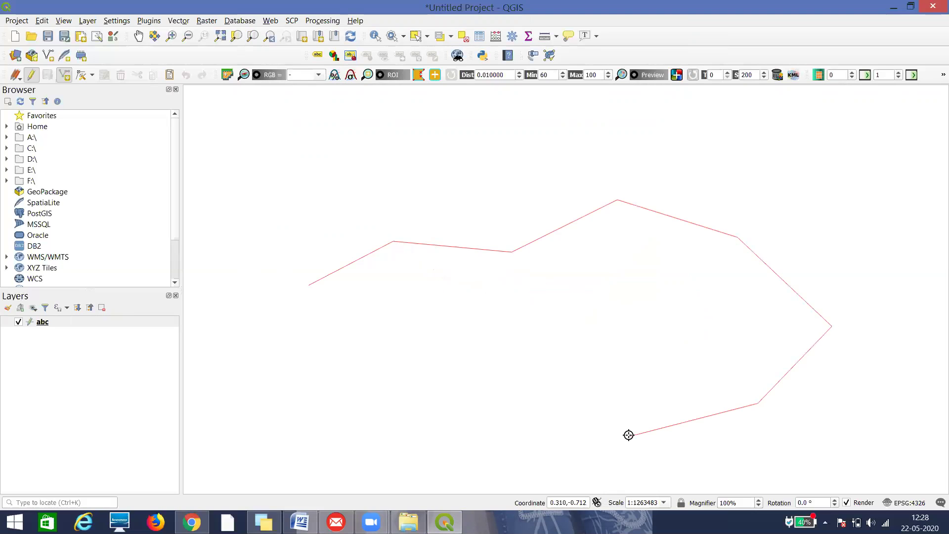
{"action": "key", "text": "BackSpace"}
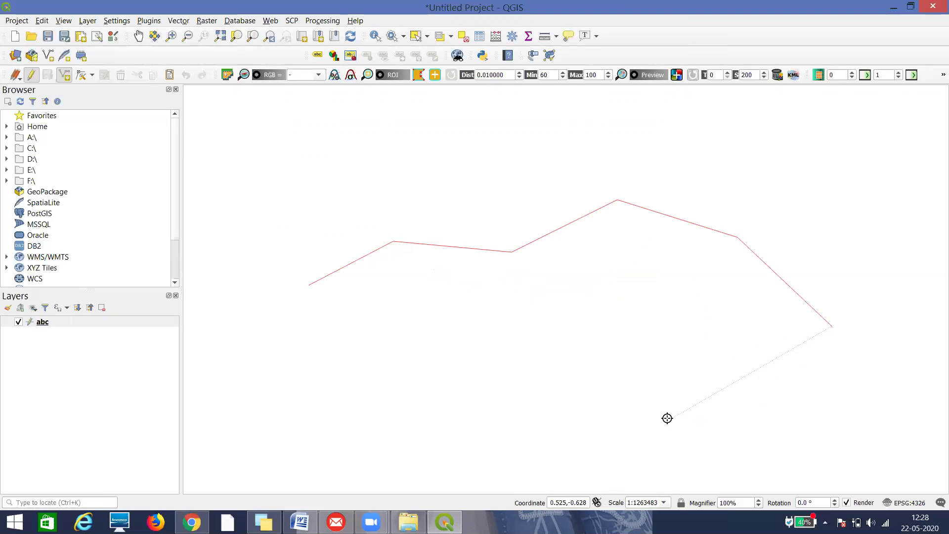
- Run the line back along the bottom, finish it and save it with id 1
{"action": "left_click", "coordinate": [673, 417]}
{"action": "left_click", "coordinate": [526, 408]}
{"action": "left_click", "coordinate": [459, 377]}
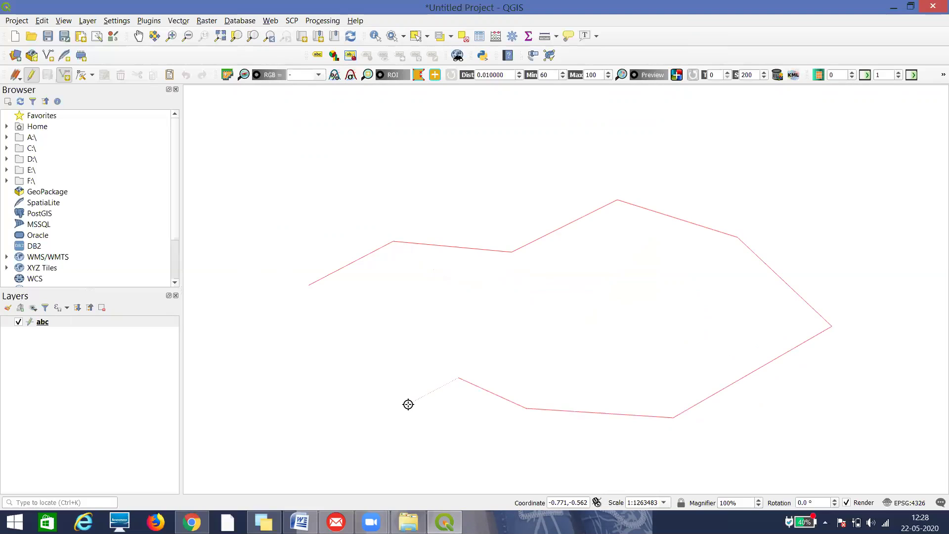
{"action": "left_click", "coordinate": [409, 404]}
{"action": "right_click", "coordinate": [408, 404]}
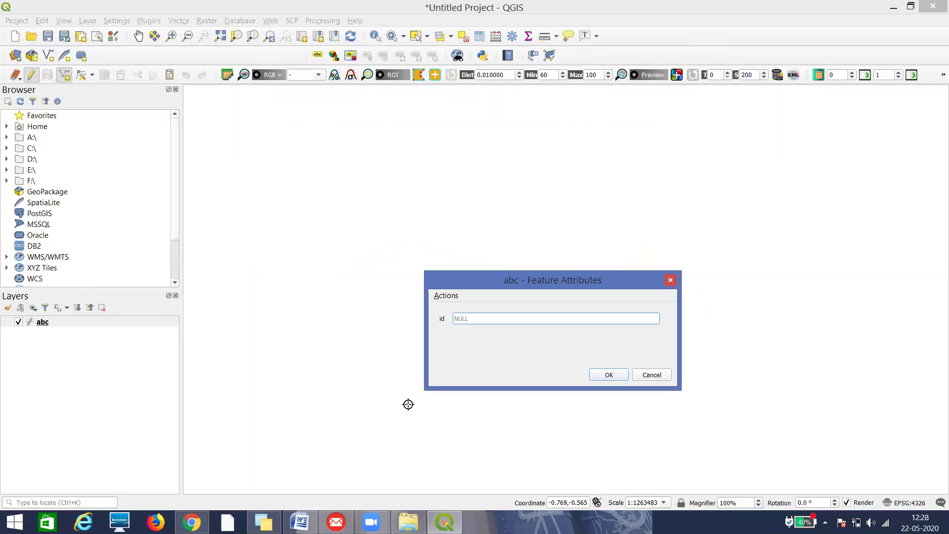
{"action": "type", "text": "1"}
{"action": "left_click", "coordinate": [602, 376]}
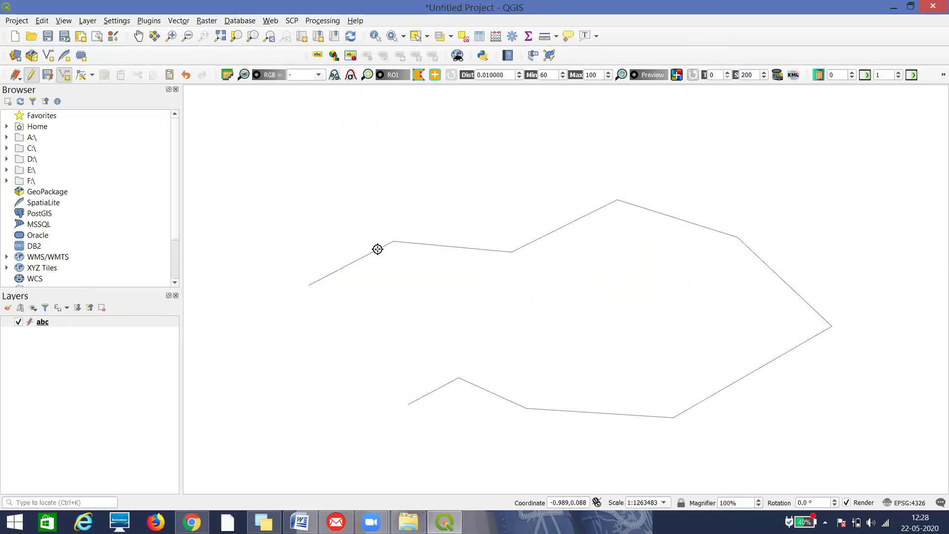
- Recolour the abc layer's line from dark grey to red using the Styles colour wheel
{"action": "right_click", "coordinate": [43, 322]}
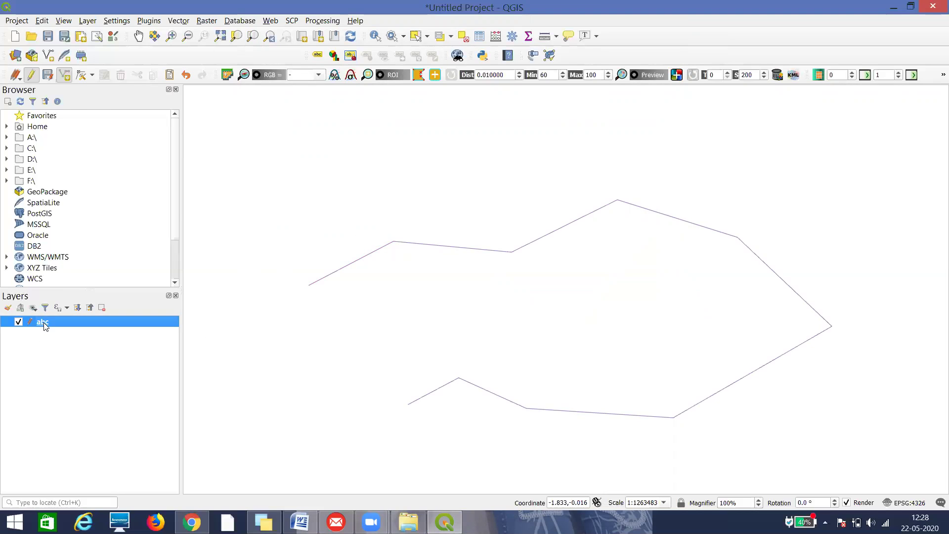
{"action": "mouse_move", "coordinate": [63, 305]}
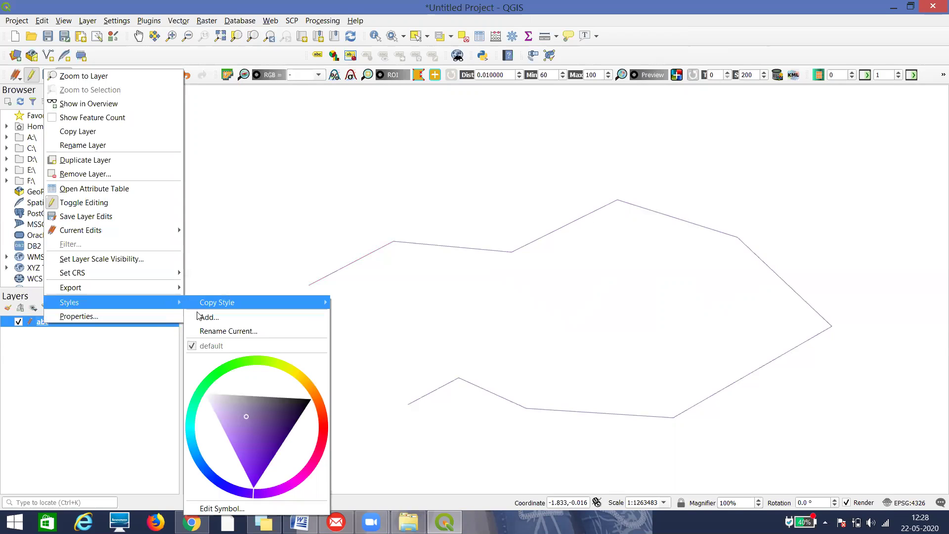
{"action": "mouse_move", "coordinate": [263, 424]}
{"action": "left_mouse_down"}
{"action": "mouse_move", "coordinate": [232, 428]}
{"action": "mouse_move", "coordinate": [294, 403]}
{"action": "left_mouse_up"}
{"action": "left_click", "coordinate": [303, 484]}
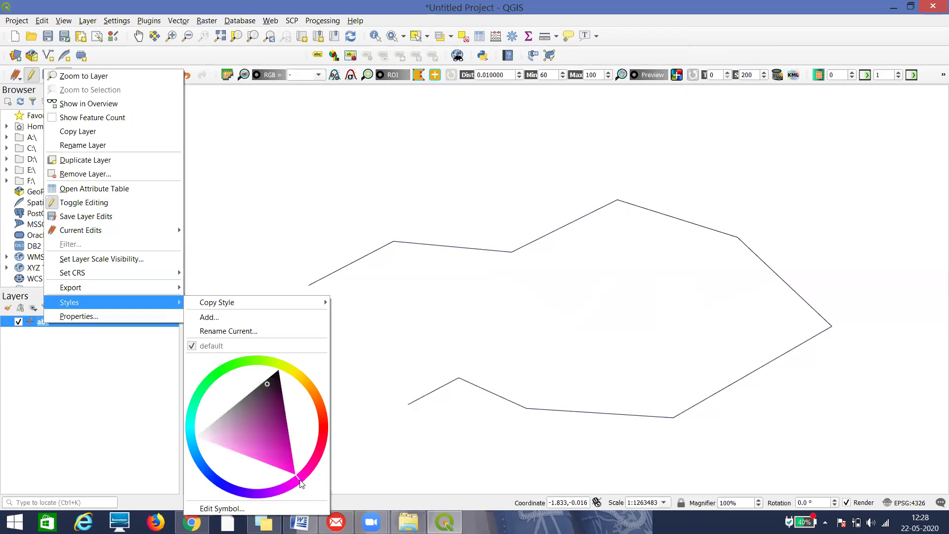
{"action": "mouse_move", "coordinate": [310, 477]}
{"action": "left_mouse_down"}
{"action": "mouse_move", "coordinate": [272, 433]}
{"action": "mouse_move", "coordinate": [286, 464]}
{"action": "left_mouse_up"}
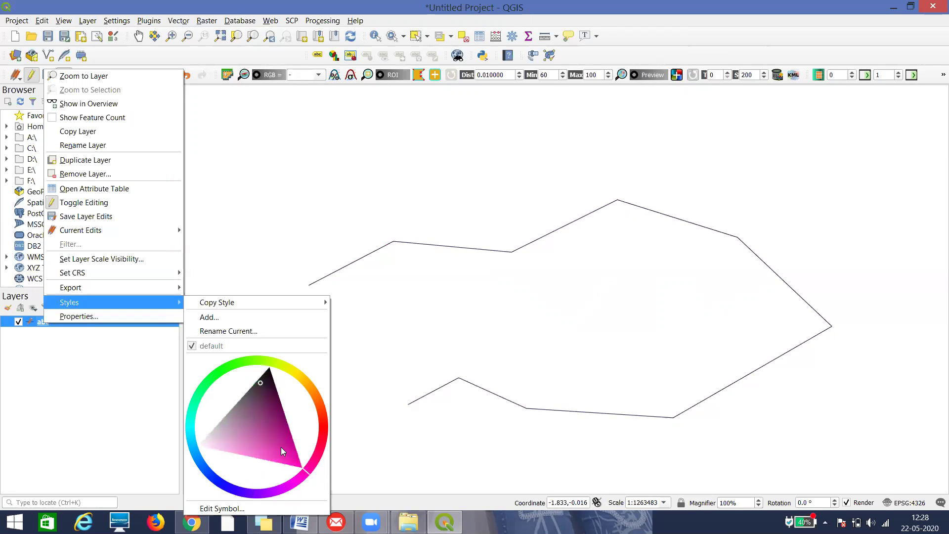
{"action": "left_click", "coordinate": [280, 446]}
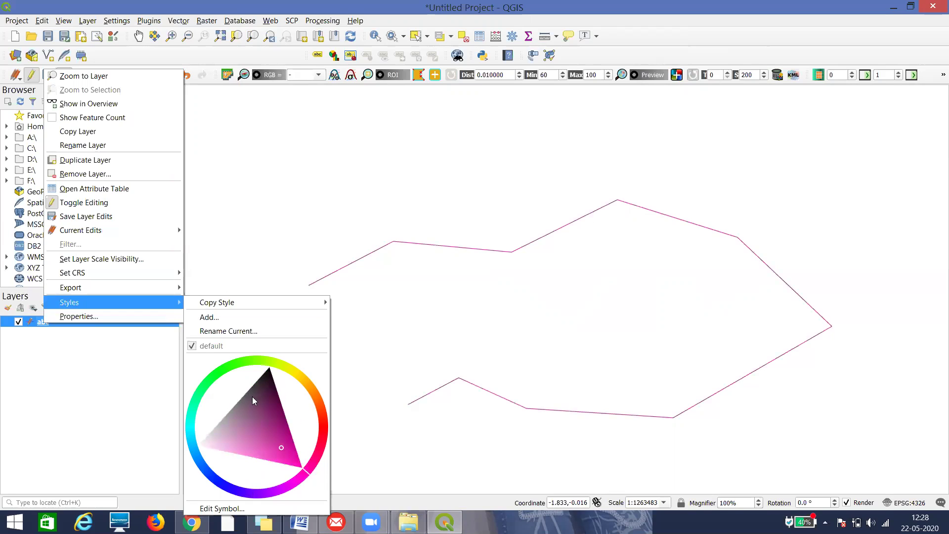
{"action": "left_click", "coordinate": [323, 428]}
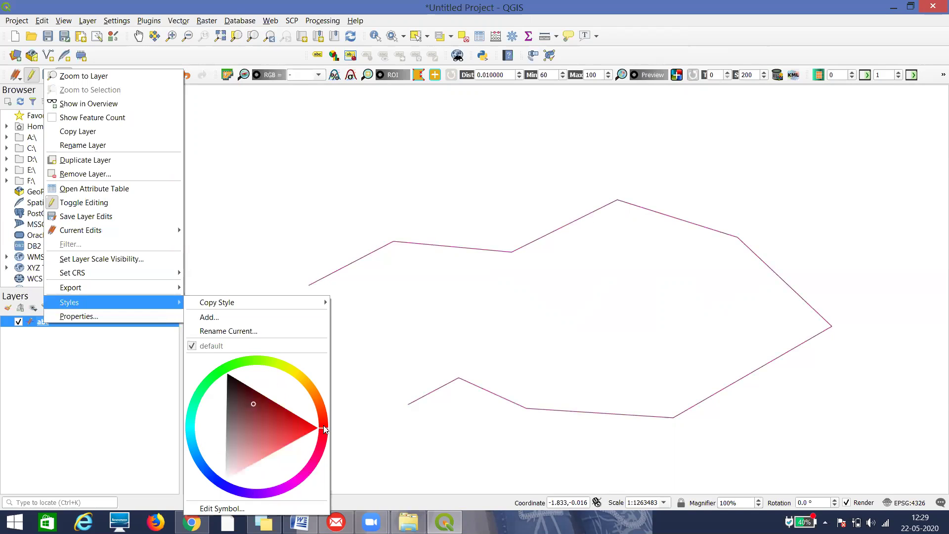
{"action": "left_click", "coordinate": [295, 423]}
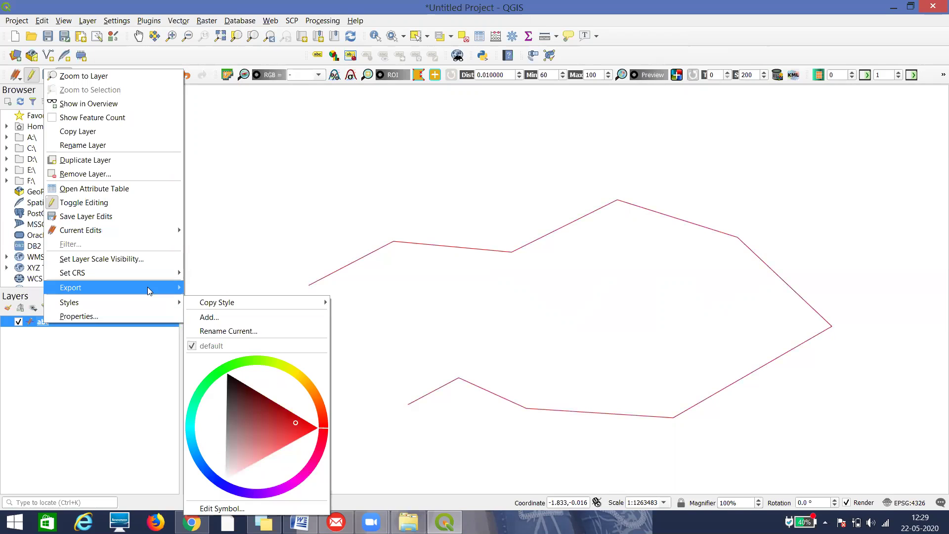
{"action": "left_click", "coordinate": [38, 326]}
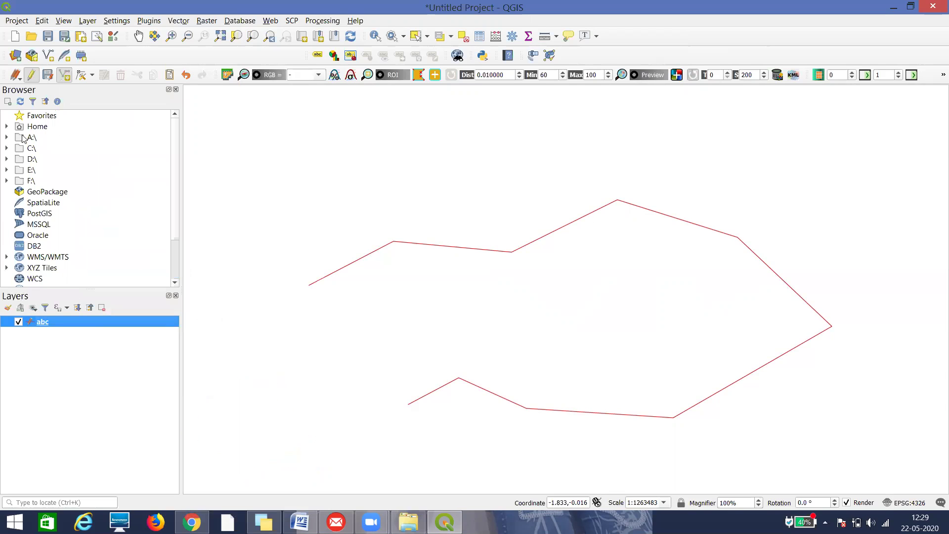
- Save the abc edits, toggle editing off and on, and switch to the Vertex Tool
{"action": "left_click", "coordinate": [47, 75]}
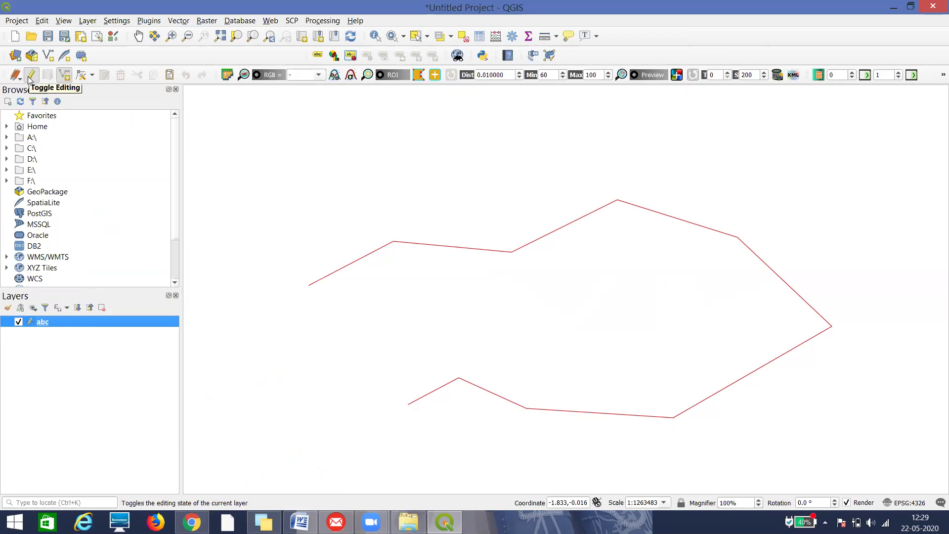
{"action": "left_click", "coordinate": [31, 75]}
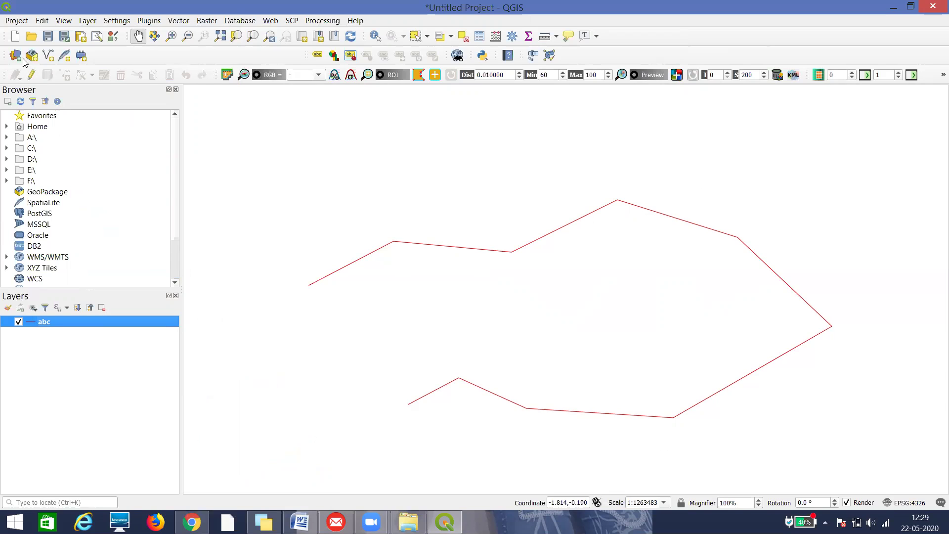
{"action": "left_click", "coordinate": [32, 75]}
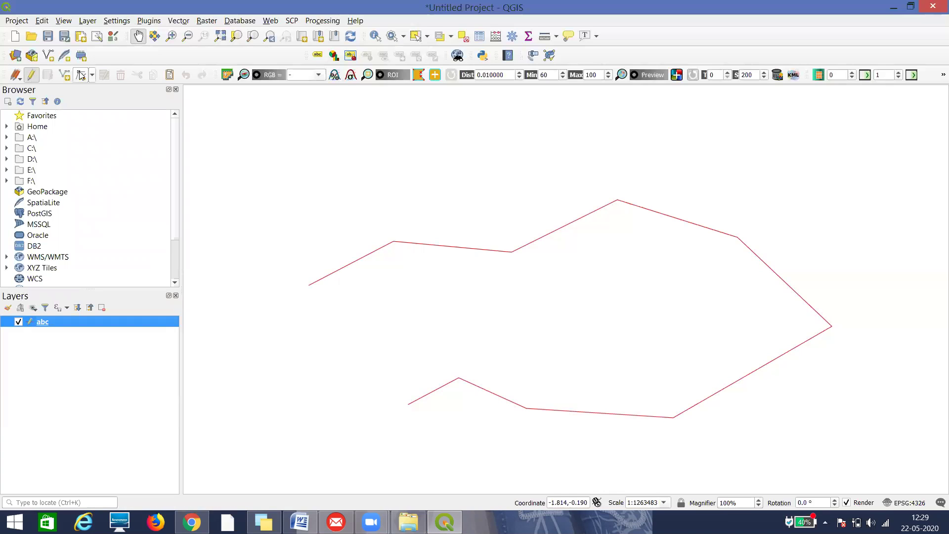
{"action": "left_click", "coordinate": [82, 76]}
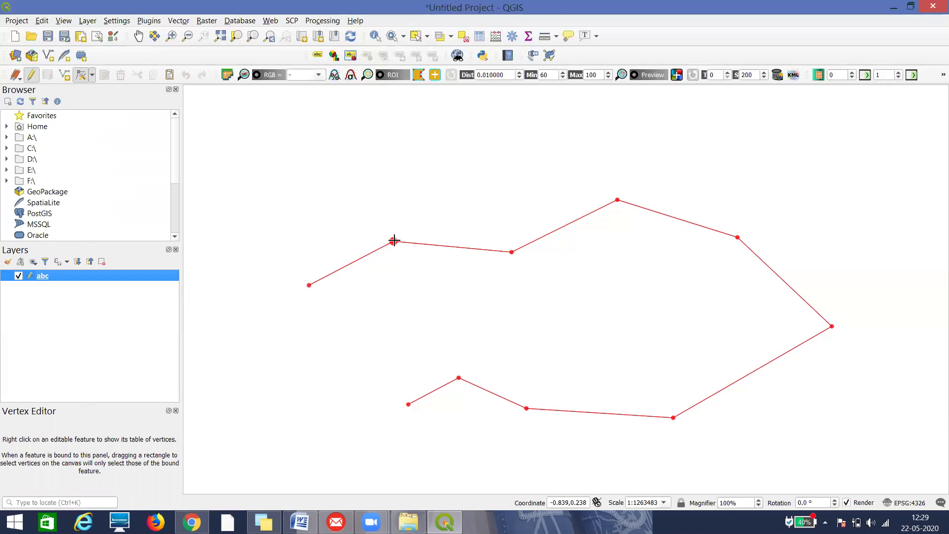
- Delete the upper-left and middle vertices and reposition the top vertex of the abc line
{"action": "left_click", "coordinate": [394, 240]}
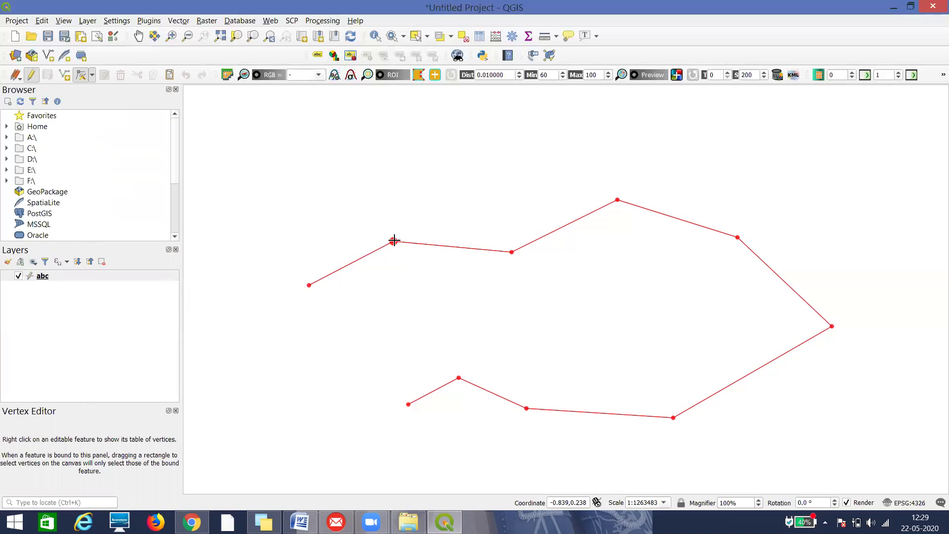
{"action": "key", "text": "Delete"}
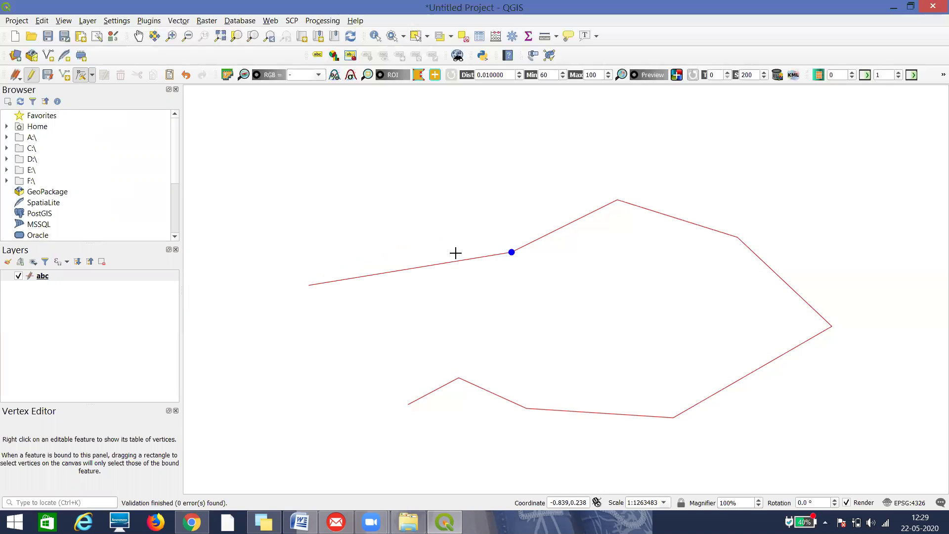
{"action": "left_click", "coordinate": [617, 199]}
{"action": "left_click", "coordinate": [626, 154]}
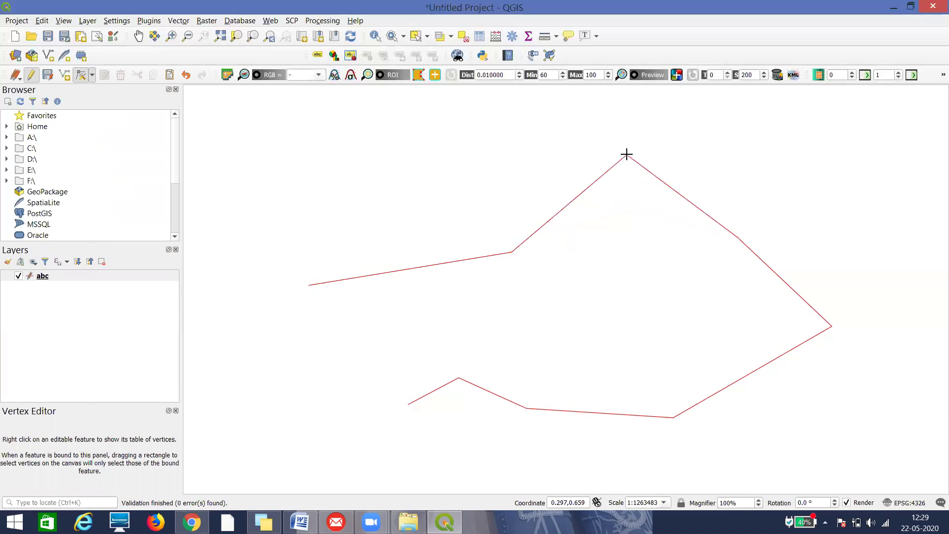
{"action": "left_click", "coordinate": [511, 253]}
{"action": "key", "text": "Delete"}
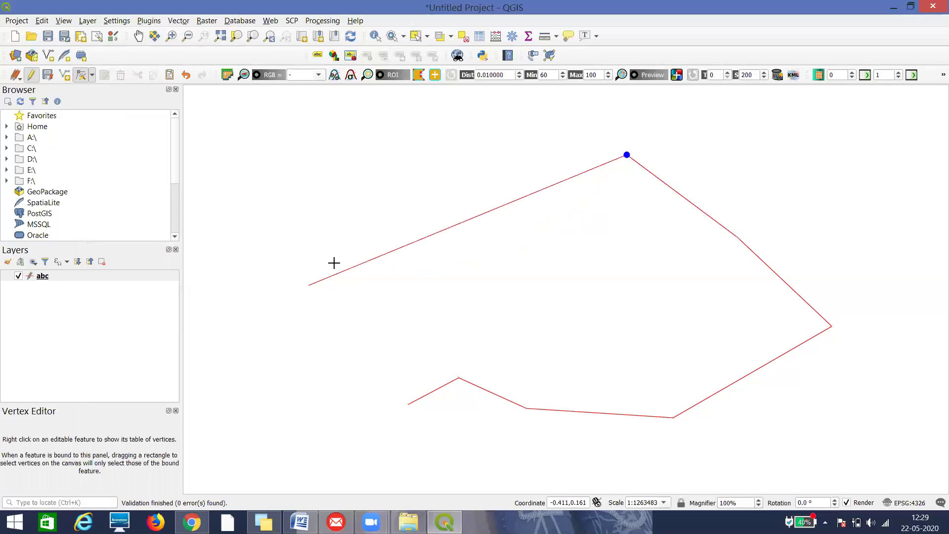
{"action": "left_click", "coordinate": [626, 155]}
{"action": "left_click", "coordinate": [605, 239]}
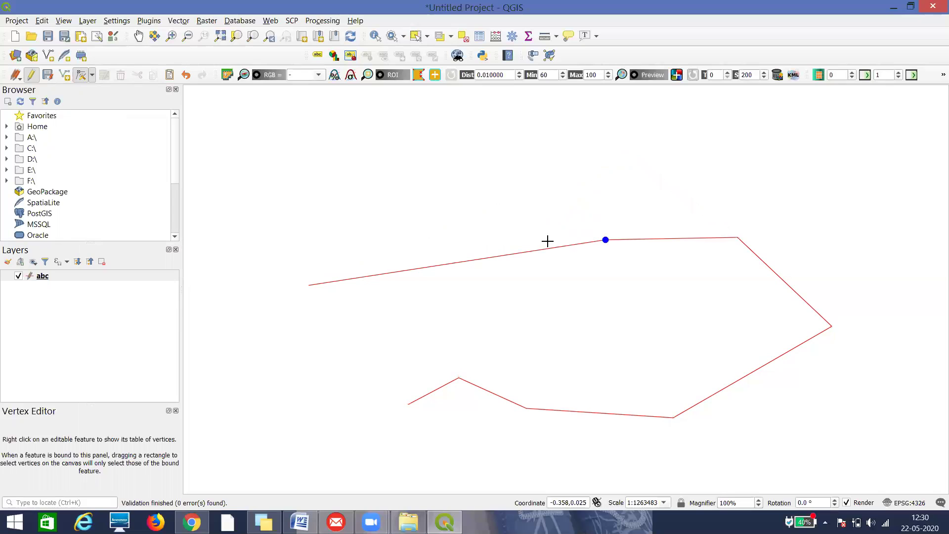
- Insert new vertices forming peaks on the left and upper-right segments
{"action": "double_click", "coordinate": [455, 262]}
{"action": "left_click", "coordinate": [455, 262]}
{"action": "left_click", "coordinate": [453, 263]}
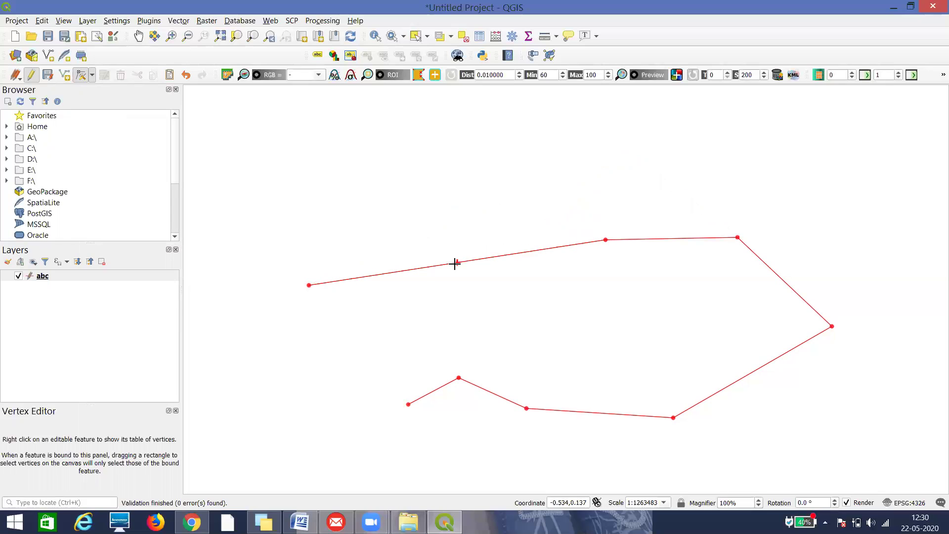
{"action": "left_click", "coordinate": [418, 268]}
{"action": "left_click", "coordinate": [429, 196]}
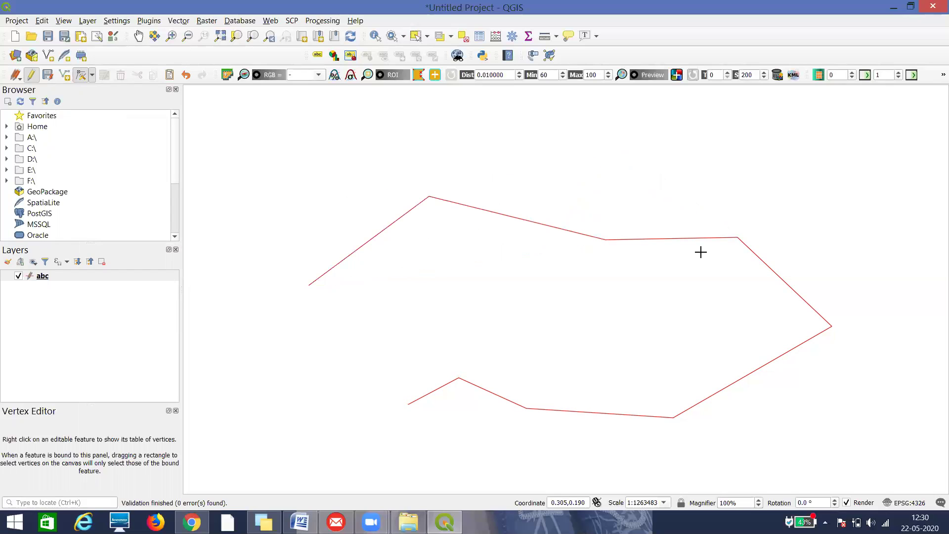
{"action": "left_click", "coordinate": [643, 239]}
{"action": "left_click", "coordinate": [683, 164]}
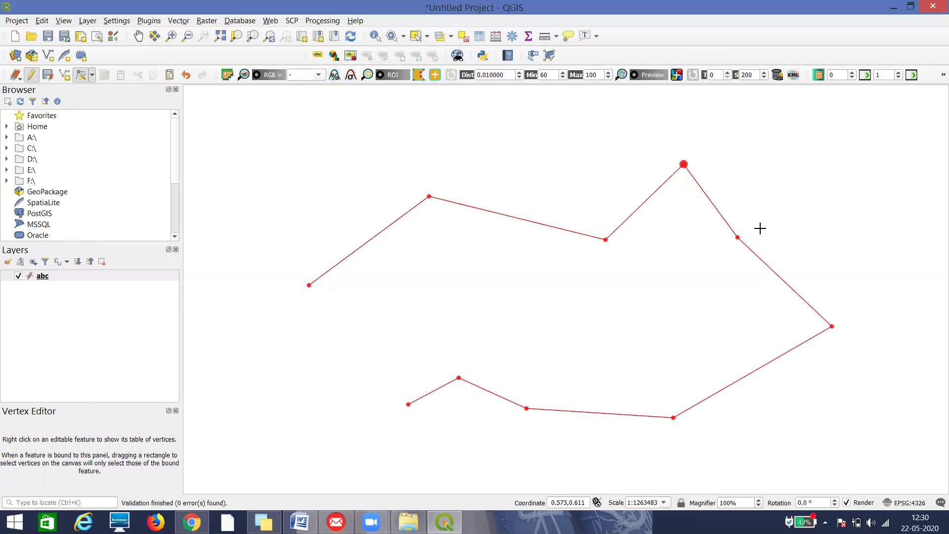
- Add two vertices on the right slope for a second peak, and bend the first segment upward
{"action": "left_click", "coordinate": [785, 281]}
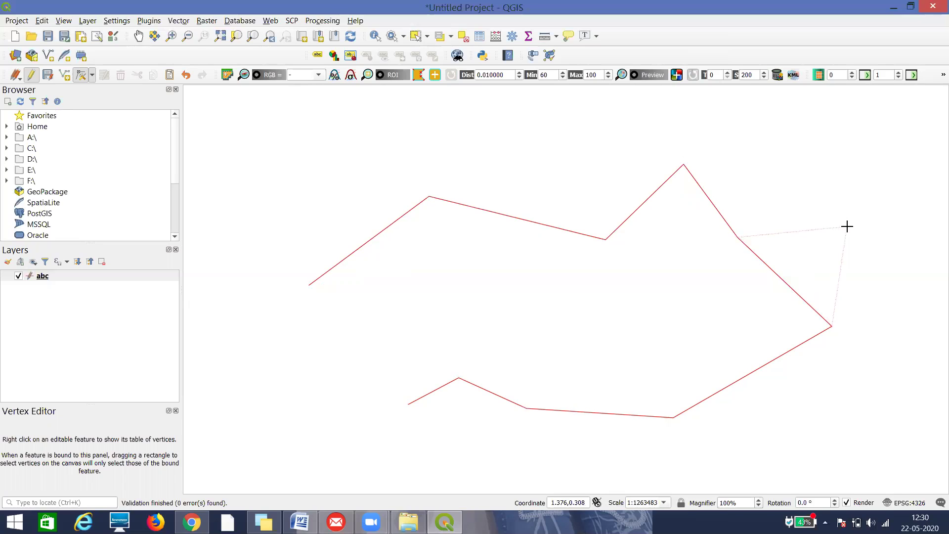
{"action": "left_click", "coordinate": [846, 226]}
{"action": "left_click", "coordinate": [792, 232]}
{"action": "left_click", "coordinate": [783, 173]}
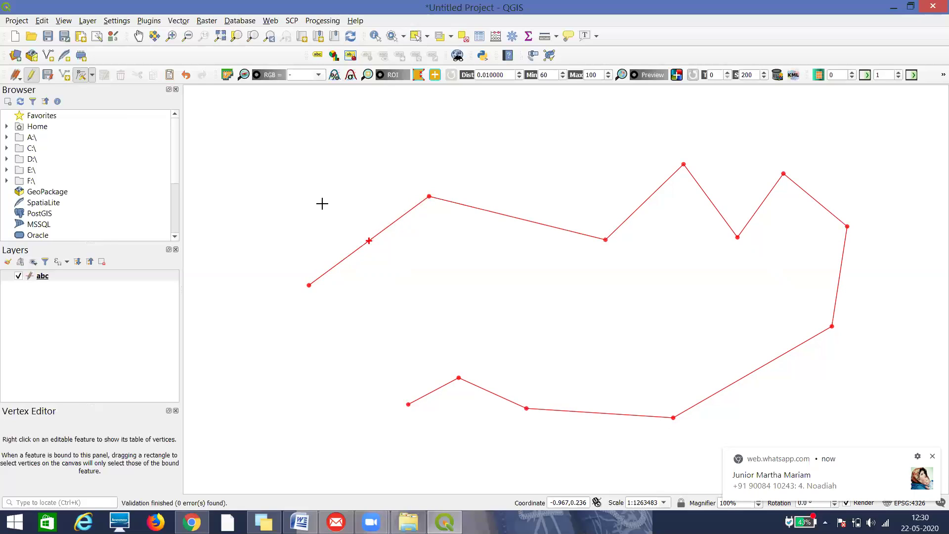
{"action": "left_click", "coordinate": [369, 241]}
{"action": "left_click", "coordinate": [309, 153]}
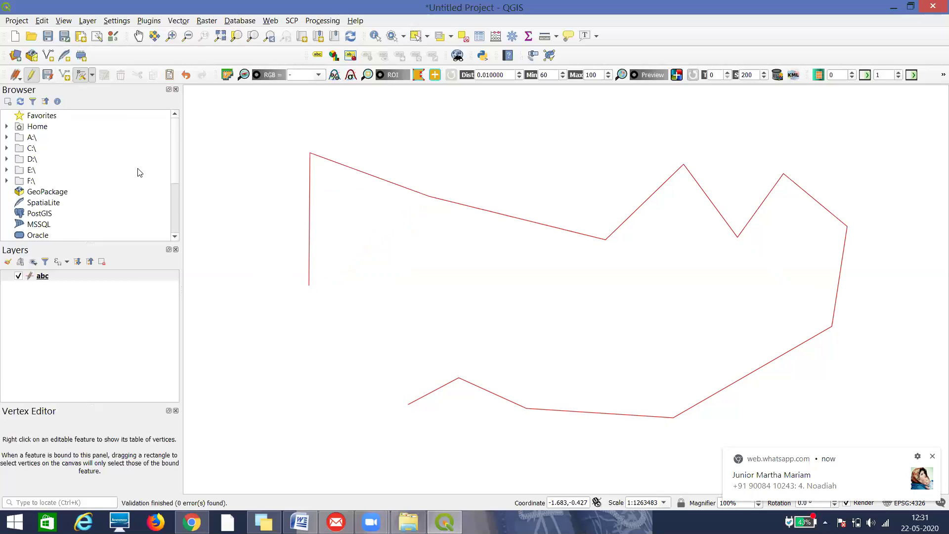
- Bring up the Layer menu's Create Layer options
{"action": "scroll", "coordinate": [140, 173], "scroll_direction": "down", "scroll_amount": 1}
{"action": "left_click", "coordinate": [87, 20]}
{"action": "mouse_move", "coordinate": [97, 53]}
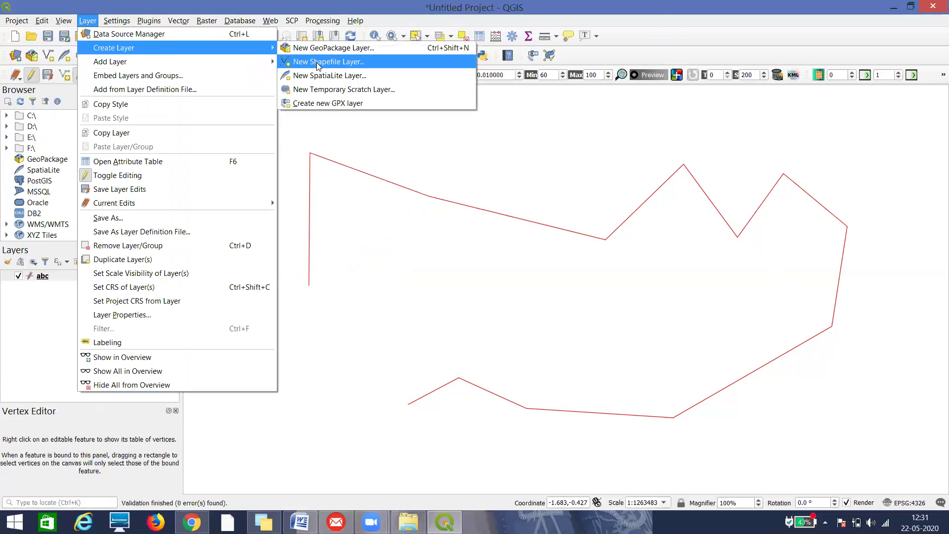
- Create a shapefile layer named xyz with Polygon geometry
{"action": "left_click", "coordinate": [317, 63]}
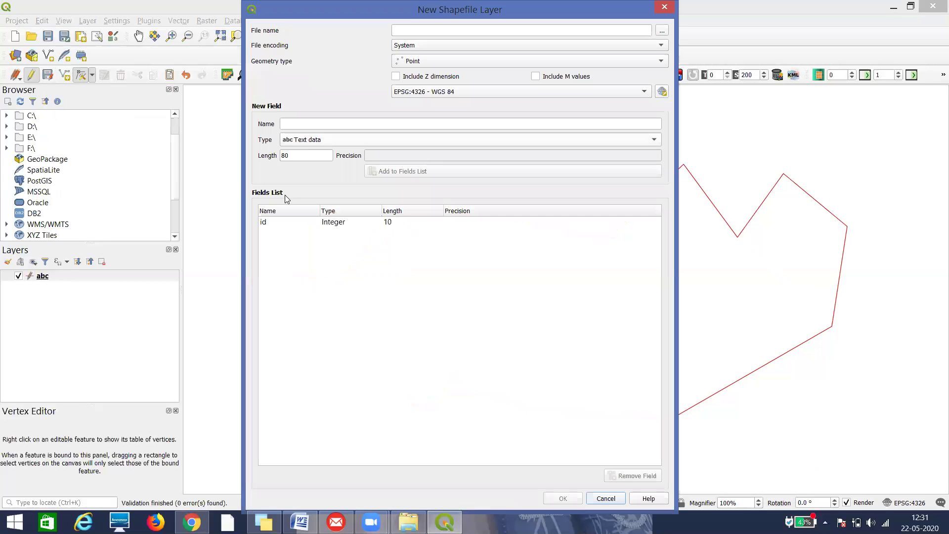
{"action": "left_click", "coordinate": [403, 31]}
{"action": "type", "text": "xyz"}
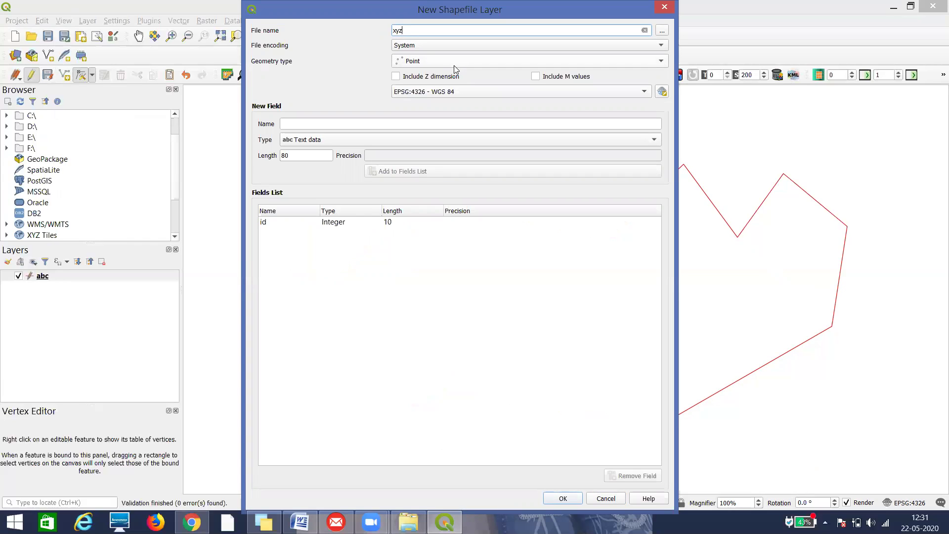
{"action": "left_click", "coordinate": [449, 61]}
{"action": "left_click", "coordinate": [436, 98]}
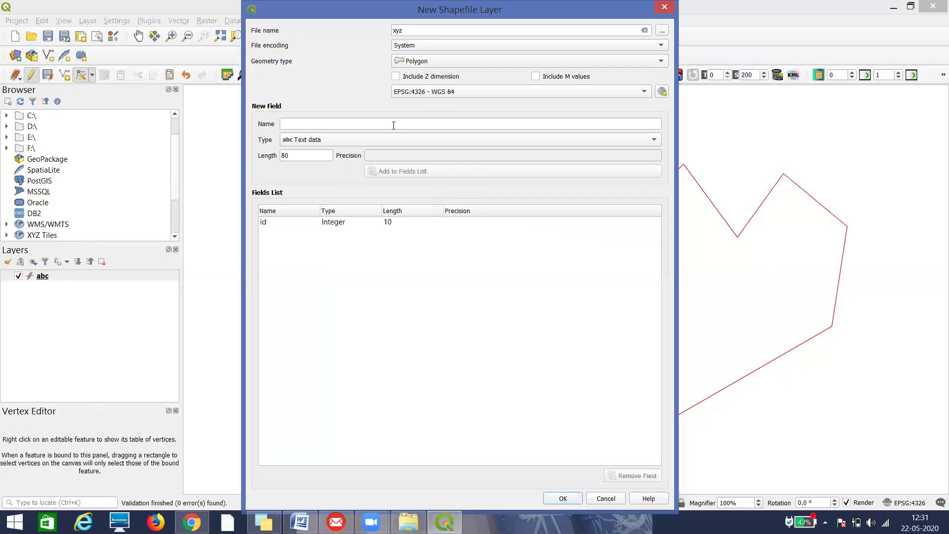
{"action": "left_click", "coordinate": [571, 499]}
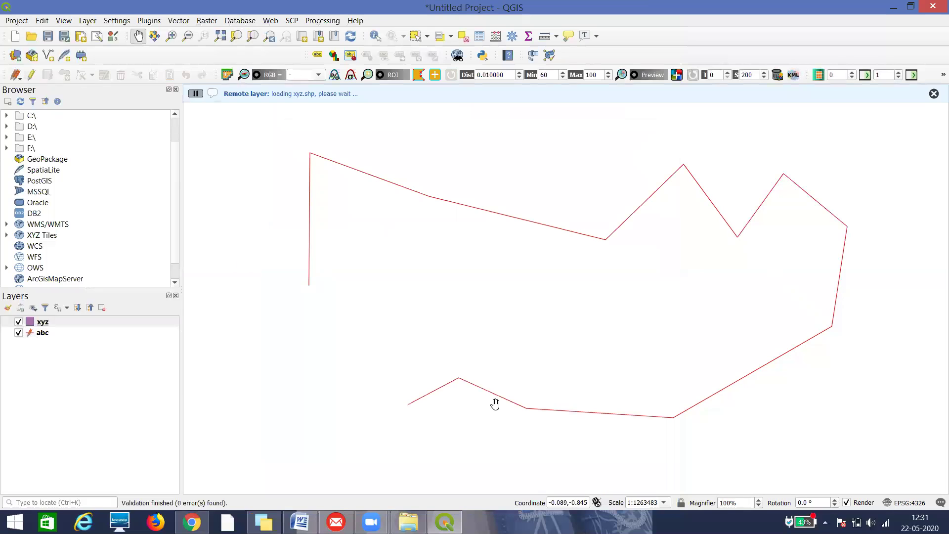
- Hide abc, change the xyz fill colour, and enable editing with Add Polygon Feature
{"action": "left_click", "coordinate": [19, 333]}
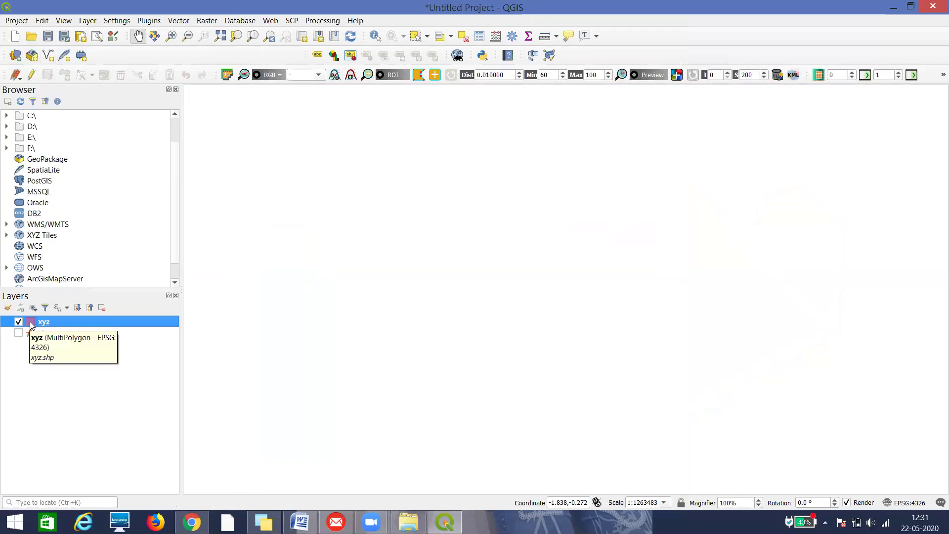
{"action": "right_click", "coordinate": [31, 324]}
{"action": "mouse_move", "coordinate": [75, 300]}
{"action": "left_click_drag", "start_coordinate": [236, 380], "coordinate": [232, 431]}
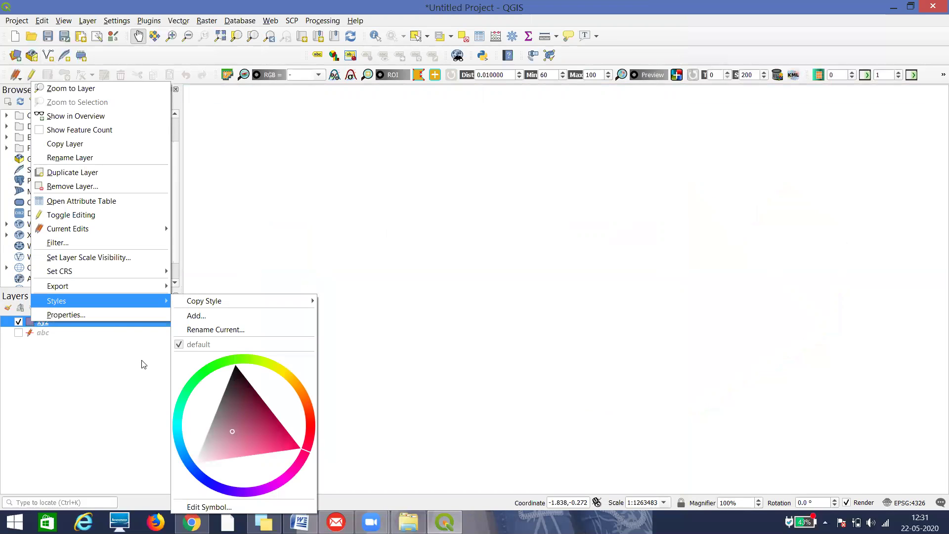
{"action": "left_click", "coordinate": [87, 350]}
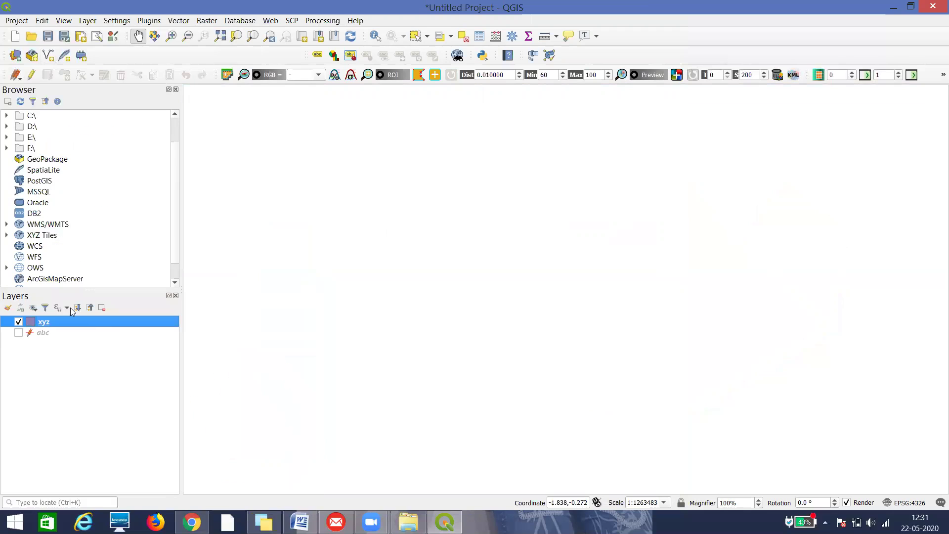
{"action": "left_click", "coordinate": [30, 76]}
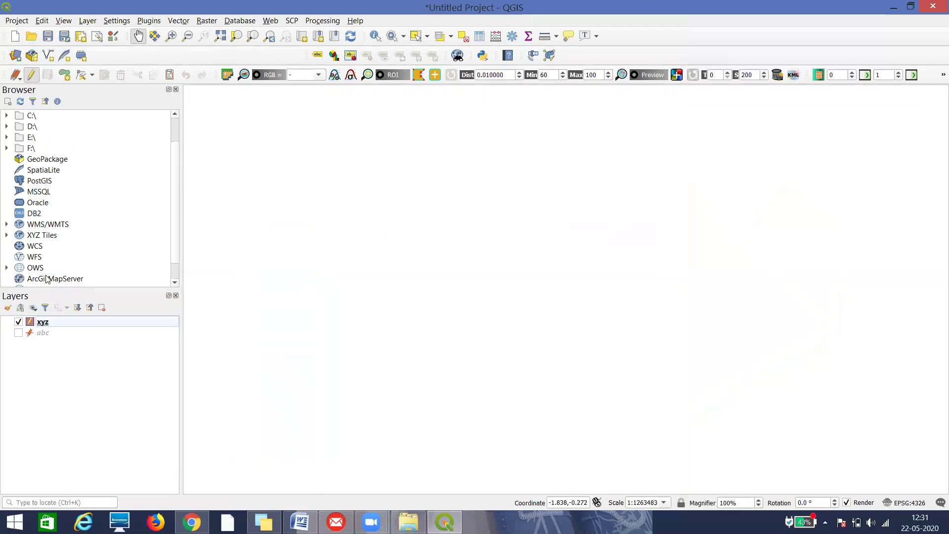
{"action": "left_click", "coordinate": [65, 76]}
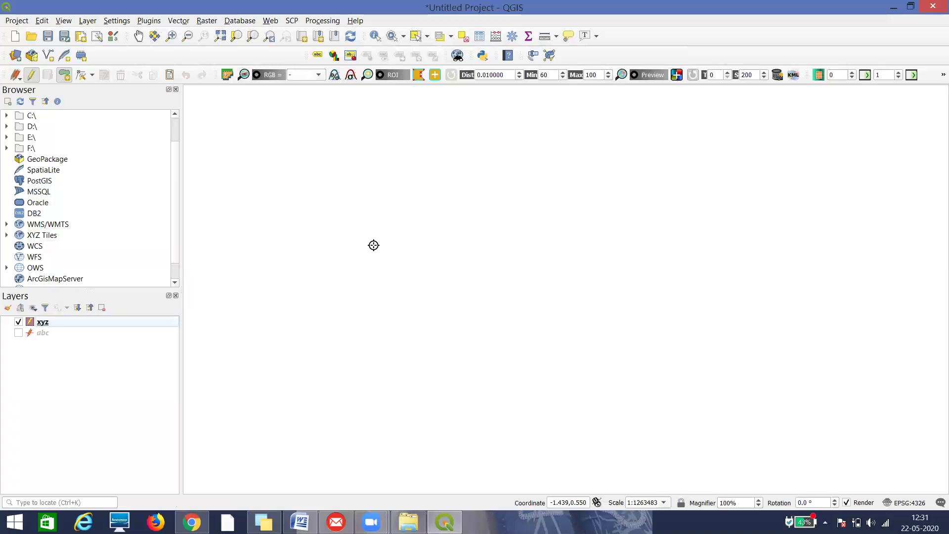
- Digitize thirteen vertices around the map centre, the last crossing the outline at the lower left
{"action": "left_click", "coordinate": [350, 230]}
{"action": "left_click", "coordinate": [405, 219]}
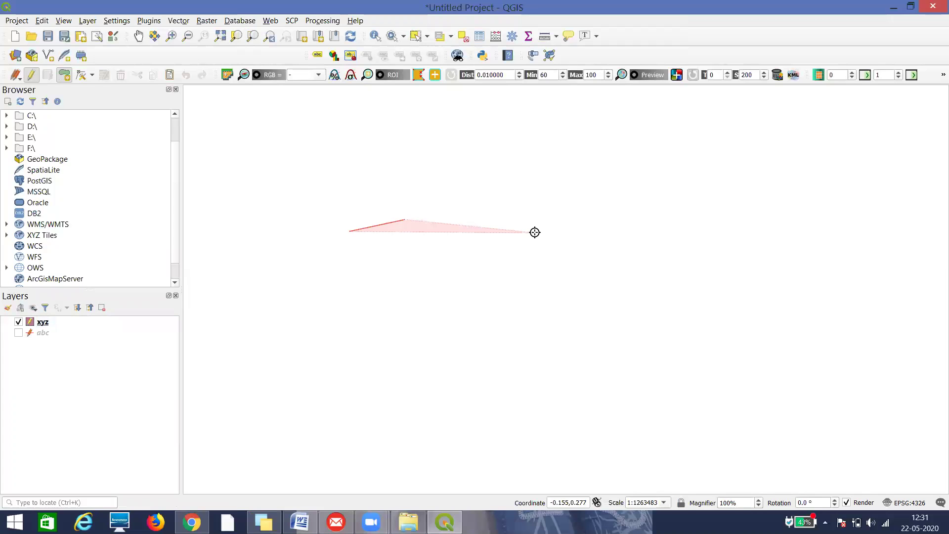
{"action": "left_click", "coordinate": [535, 233]}
{"action": "left_click", "coordinate": [638, 263]}
{"action": "left_click", "coordinate": [718, 336]}
{"action": "left_click", "coordinate": [706, 424]}
{"action": "left_click", "coordinate": [626, 455]}
{"action": "left_click", "coordinate": [508, 444]}
{"action": "left_click", "coordinate": [374, 407]}
{"action": "left_click", "coordinate": [313, 374]}
{"action": "left_click", "coordinate": [265, 295]}
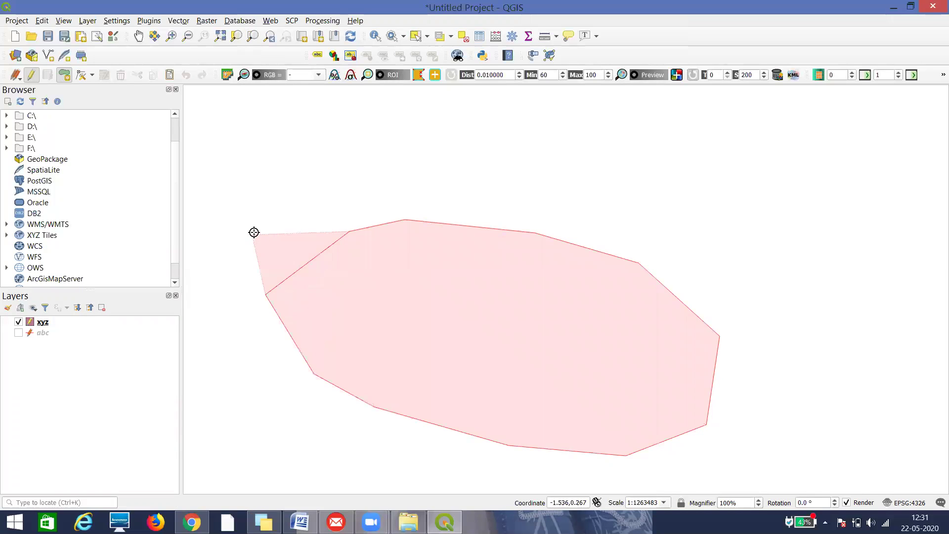
{"action": "left_click", "coordinate": [252, 234]}
{"action": "left_click", "coordinate": [406, 468]}
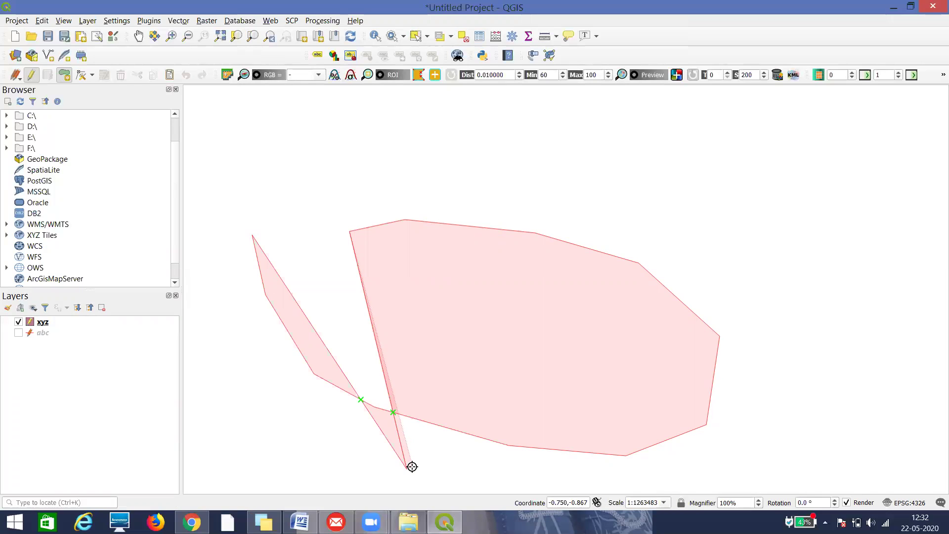
- Remove misplaced vertices and place new ones down the polygon's right side, undoing the last few
{"action": "key", "text": "BackSpace"}
{"action": "key", "text": "BackSpace"}
{"action": "key", "text": "BackSpace"}
{"action": "key", "text": "BackSpace"}
{"action": "key", "text": "BackSpace"}
{"action": "key", "text": "BackSpace"}
{"action": "key", "text": "BackSpace"}
{"action": "key", "text": "BackSpace"}
{"action": "key", "text": "BackSpace"}
{"action": "key", "text": "BackSpace"}
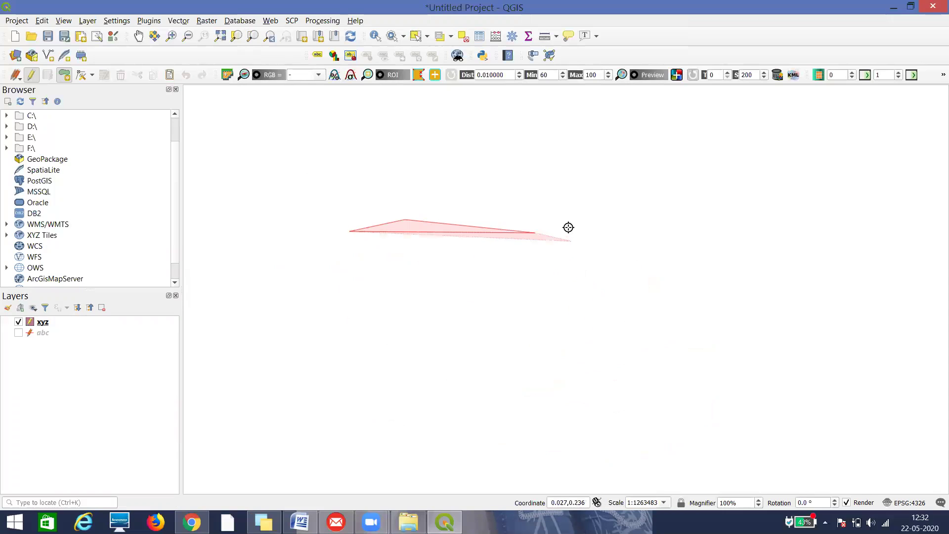
{"action": "scroll", "coordinate": [568, 226], "scroll_direction": "up", "scroll_amount": 1}
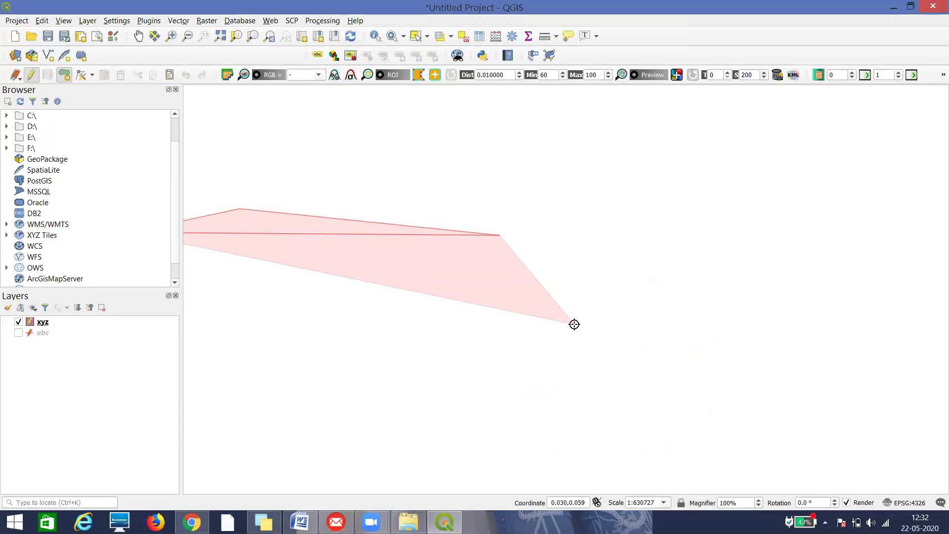
{"action": "scroll", "coordinate": [717, 231], "scroll_direction": "down", "scroll_amount": 1}
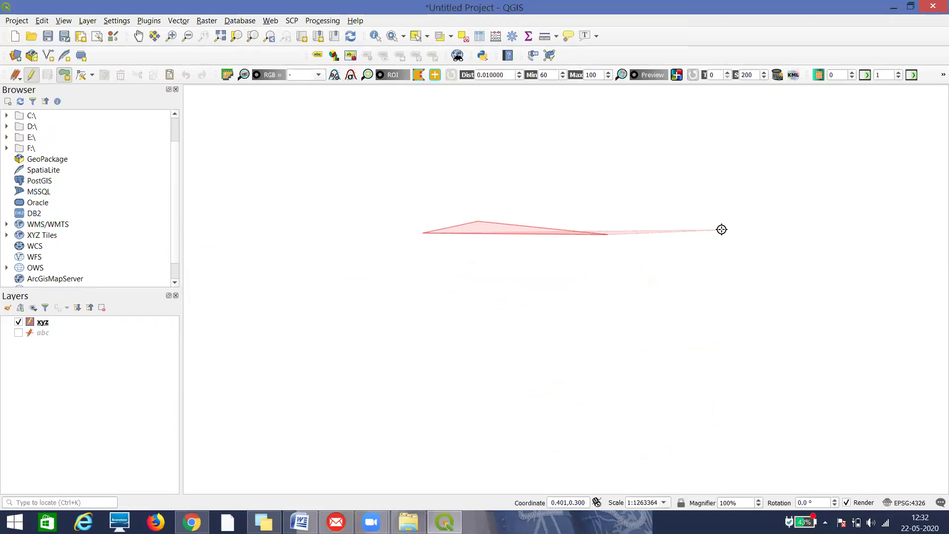
{"action": "left_click", "coordinate": [632, 254]}
{"action": "left_click", "coordinate": [630, 278]}
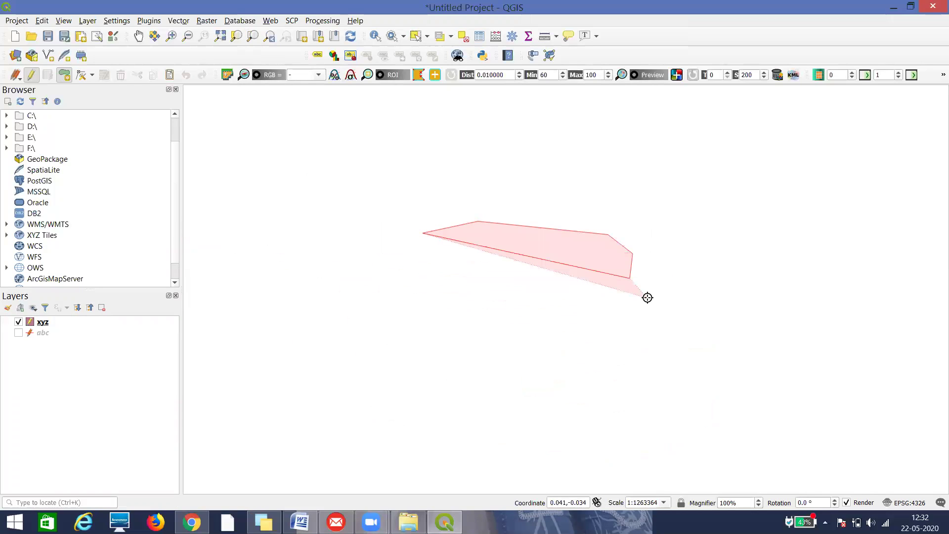
{"action": "left_click", "coordinate": [647, 298]}
{"action": "left_click", "coordinate": [671, 311]}
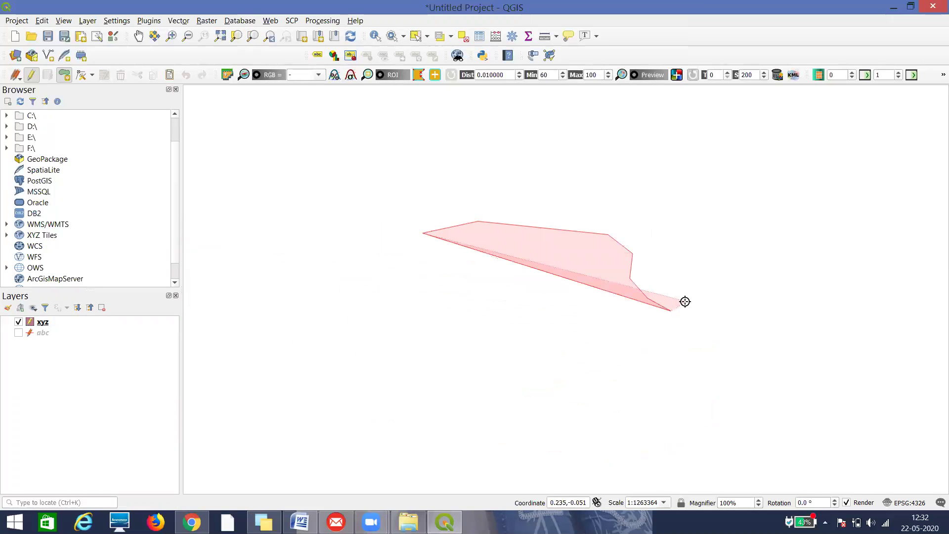
{"action": "left_click", "coordinate": [684, 302]}
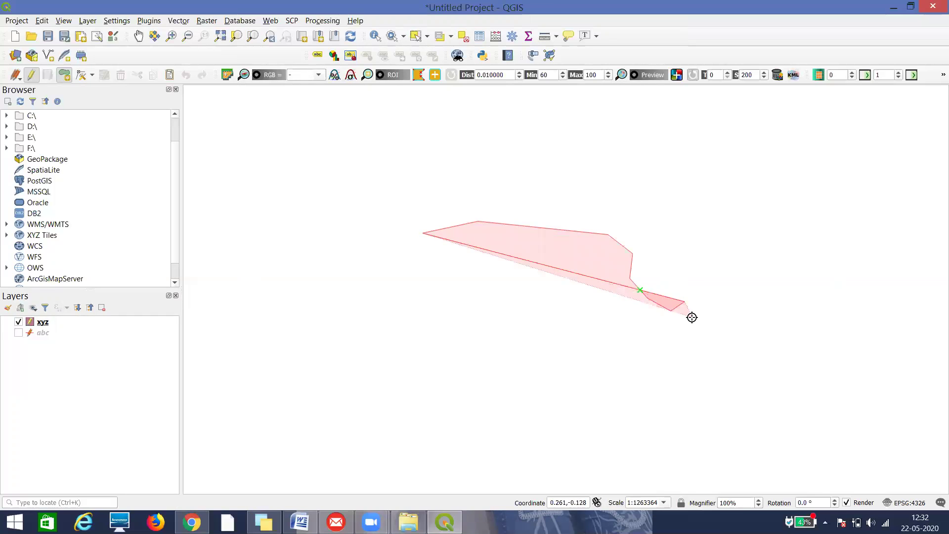
{"action": "left_click", "coordinate": [692, 317]}
{"action": "left_click", "coordinate": [683, 343]}
{"action": "left_click", "coordinate": [662, 362]}
{"action": "left_click", "coordinate": [635, 374]}
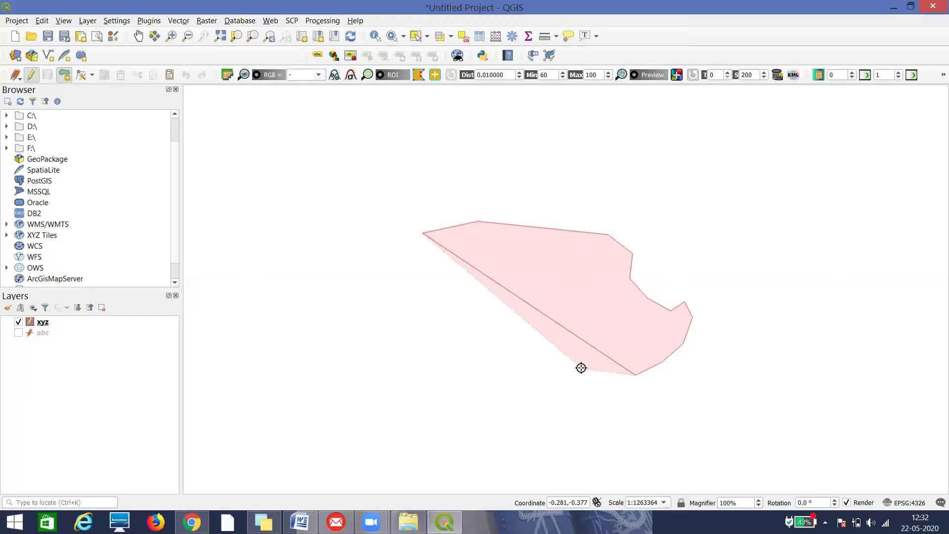
{"action": "key", "text": "BackSpace"}
{"action": "key", "text": "BackSpace"}
{"action": "key", "text": "BackSpace"}
{"action": "key", "text": "BackSpace"}
{"action": "key", "text": "BackSpace"}
{"action": "key", "text": "BackSpace"}
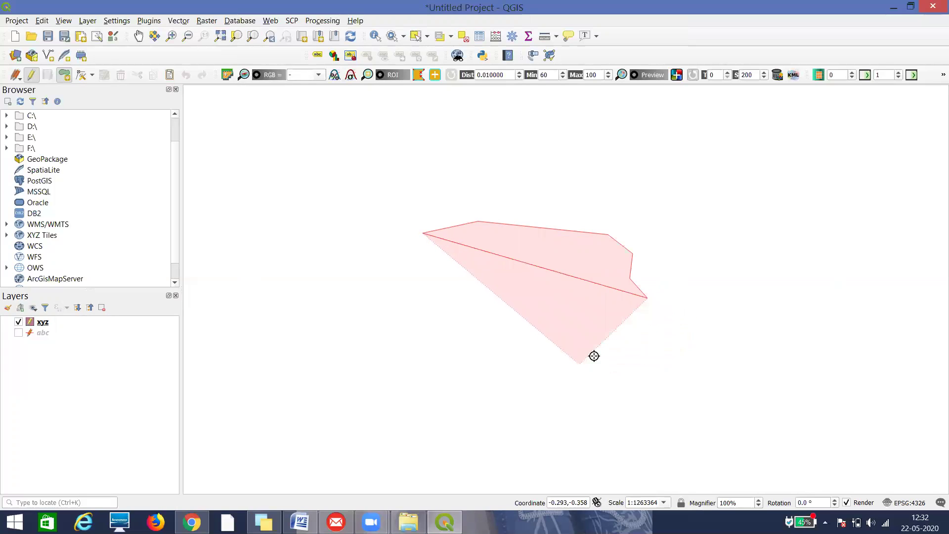
- Re-trace the right side's corners and continue the outline along the bottom edge
{"action": "left_click", "coordinate": [682, 292]}
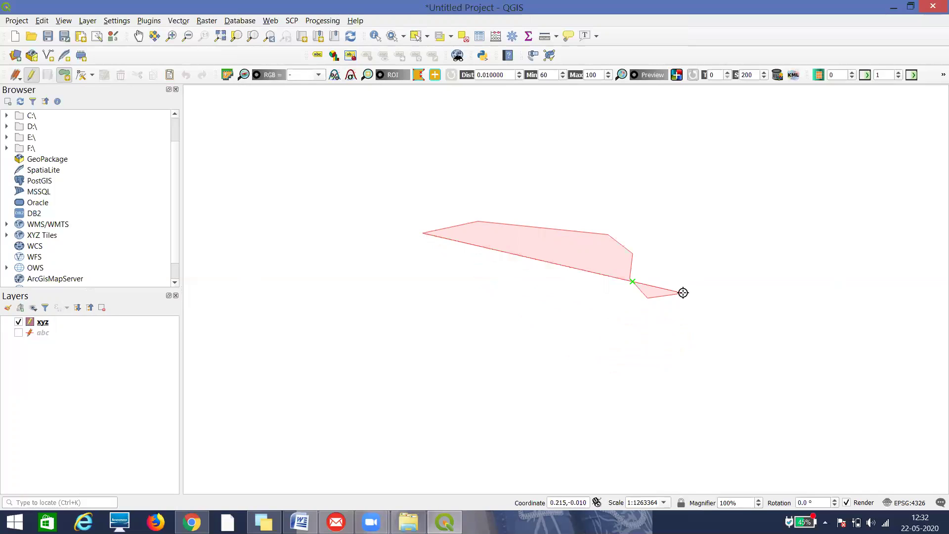
{"action": "left_click", "coordinate": [684, 327]}
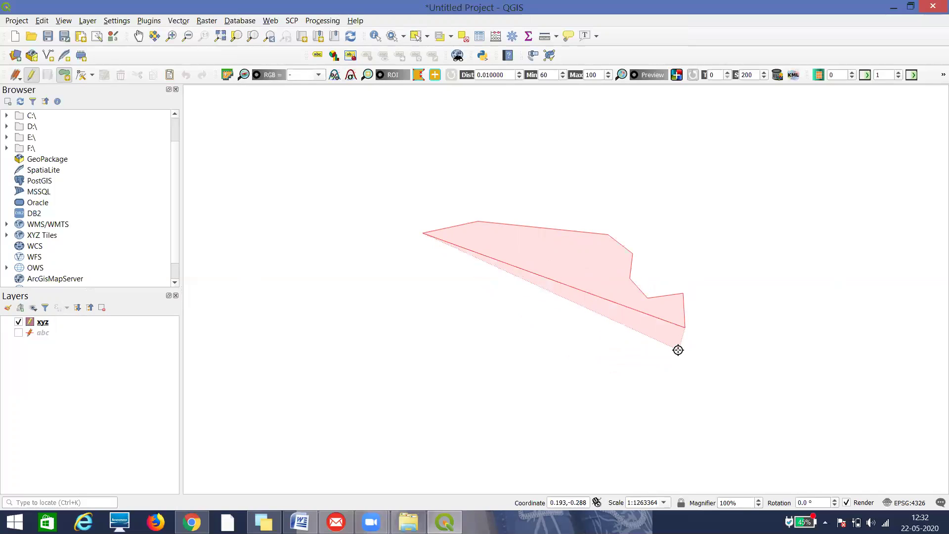
{"action": "left_click", "coordinate": [678, 349]}
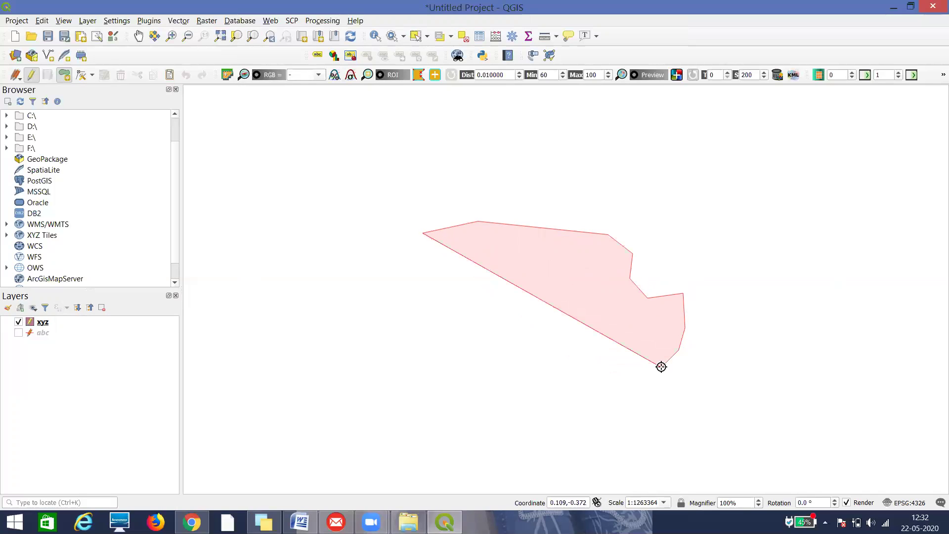
{"action": "left_click", "coordinate": [661, 366]}
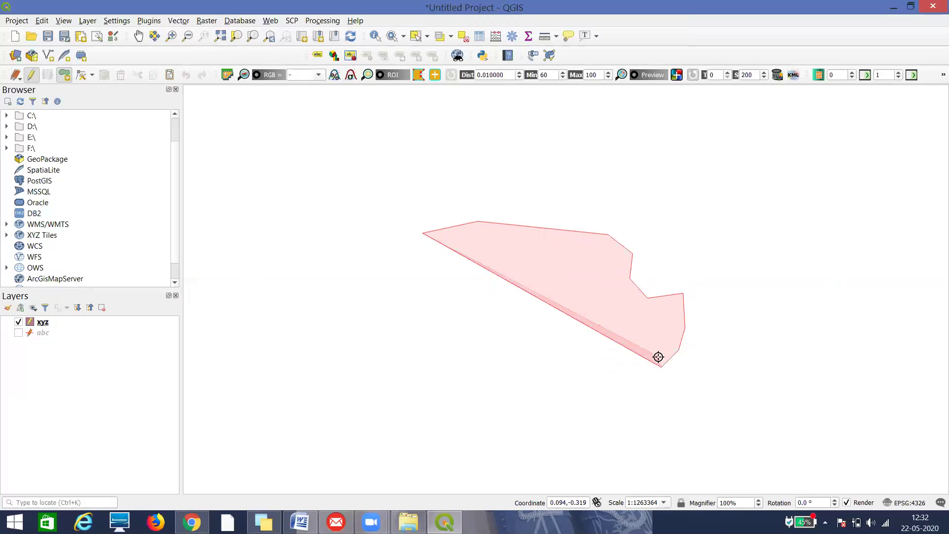
{"action": "left_click", "coordinate": [618, 384]}
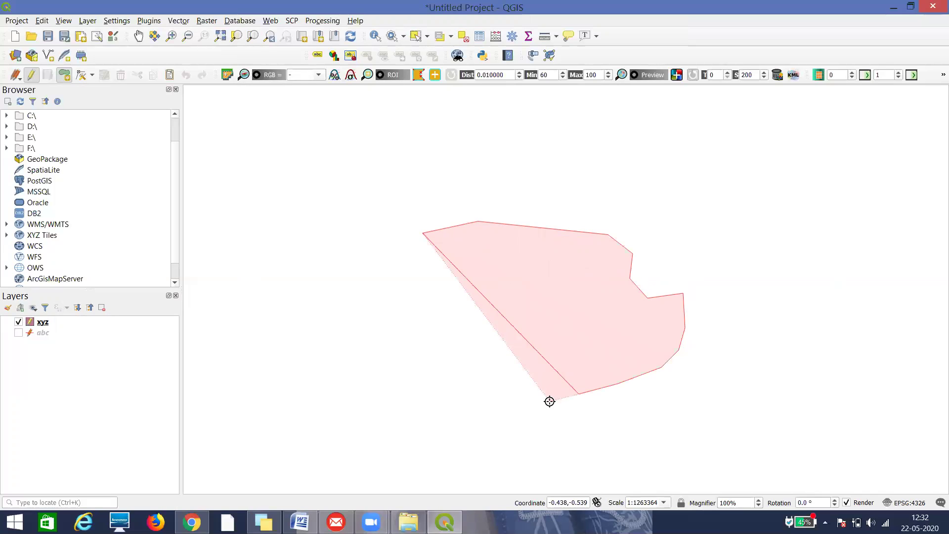
{"action": "left_click", "coordinate": [549, 401]}
{"action": "left_click", "coordinate": [491, 405]}
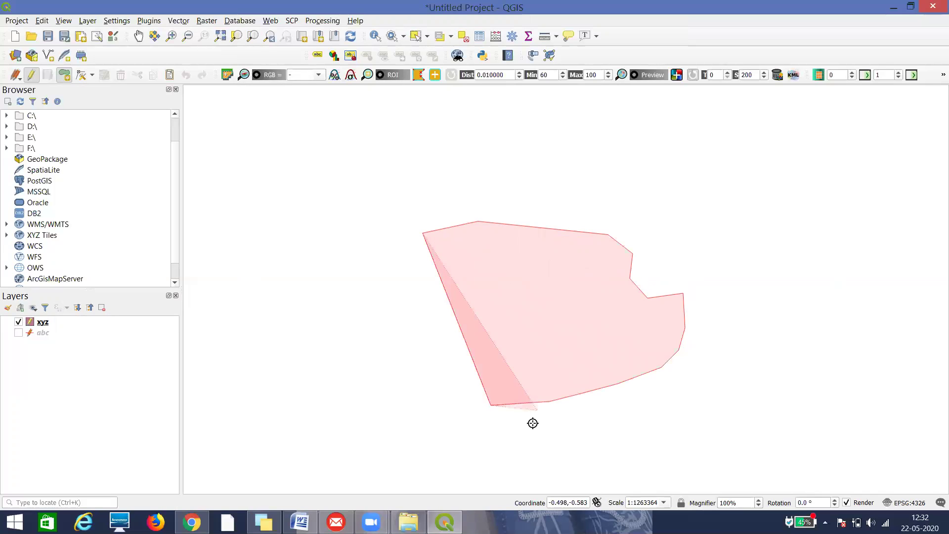
{"action": "left_click", "coordinate": [537, 451]}
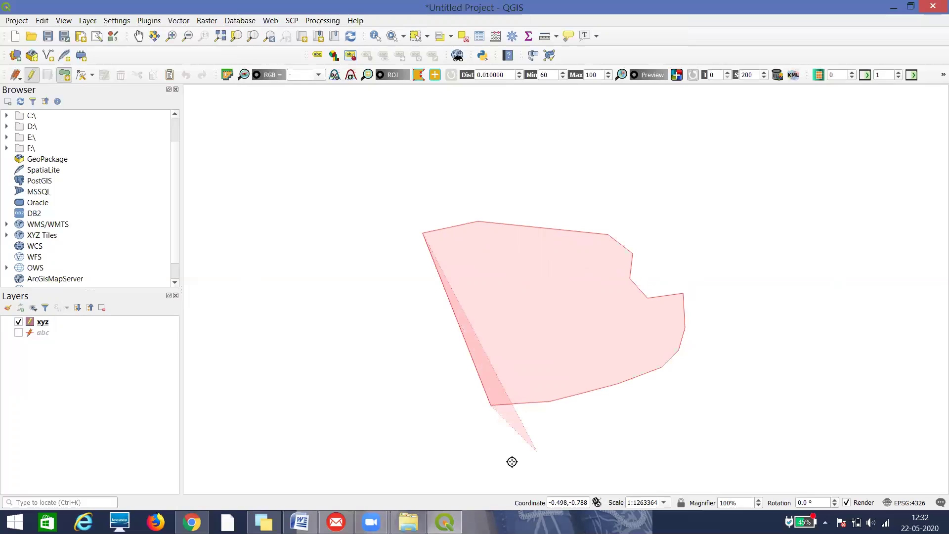
- Trace the outline up the lower-left and left sides to the final top-left corner
{"action": "left_click", "coordinate": [464, 456]}
{"action": "left_click", "coordinate": [398, 414]}
{"action": "left_click", "coordinate": [373, 390]}
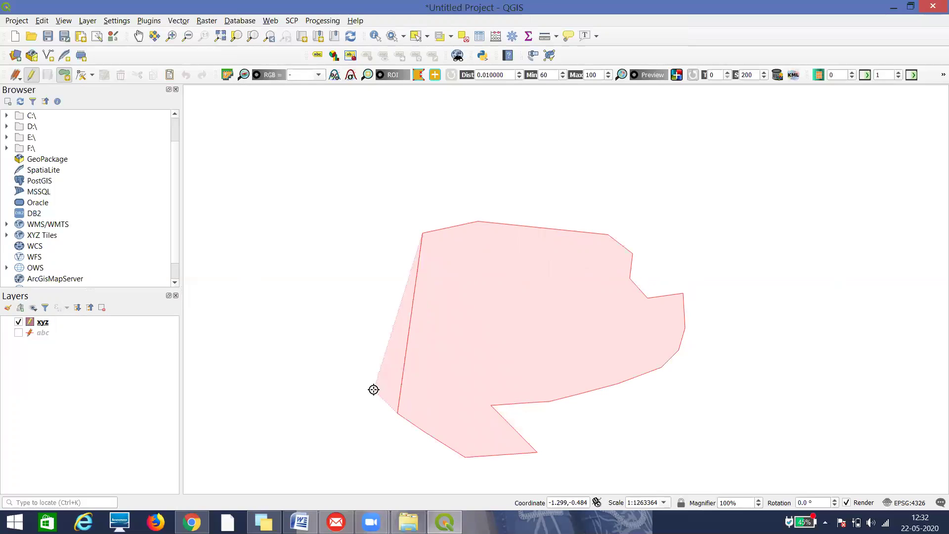
{"action": "left_click", "coordinate": [314, 373]}
{"action": "left_click", "coordinate": [271, 313]}
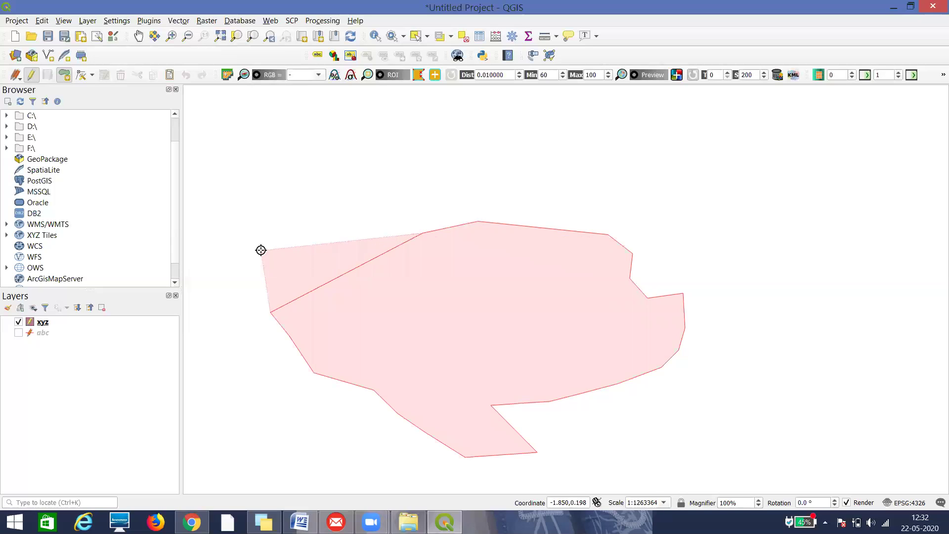
{"action": "key", "text": "BackSpace"}
{"action": "key", "text": "BackSpace"}
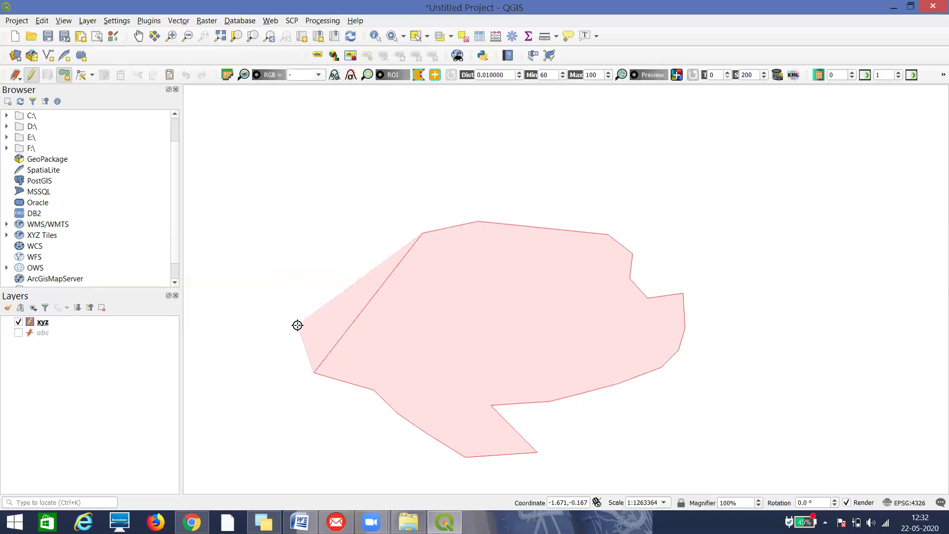
{"action": "left_click", "coordinate": [298, 324]}
{"action": "left_click", "coordinate": [254, 267]}
{"action": "left_click", "coordinate": [252, 227]}
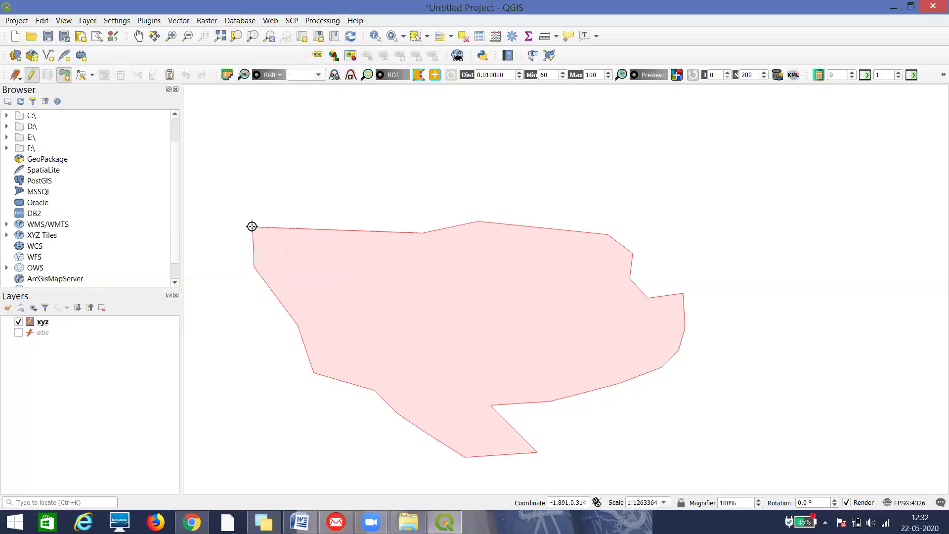
- Finish the xyz polygon and confirm it with id 1 in its attributes
{"action": "right_click", "coordinate": [252, 226]}
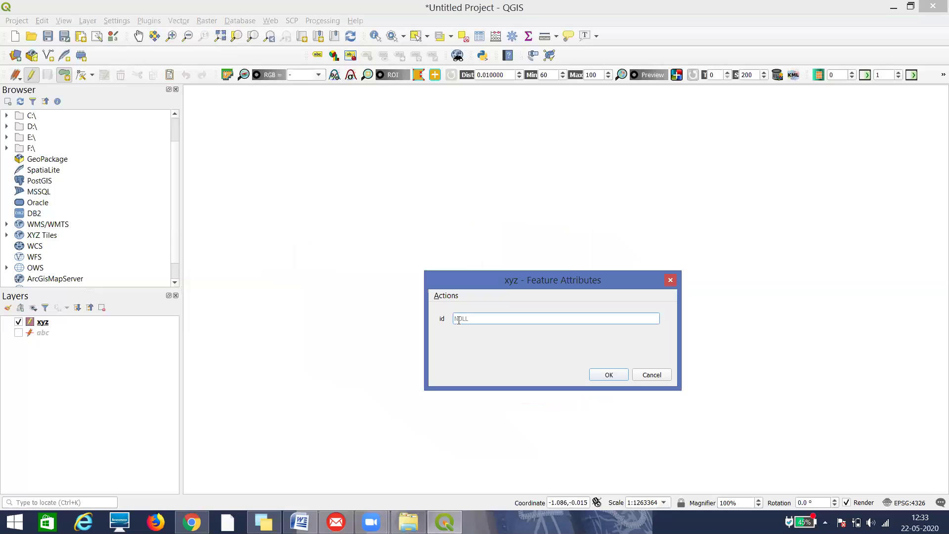
{"action": "type", "text": "1"}
{"action": "left_click", "coordinate": [603, 376]}
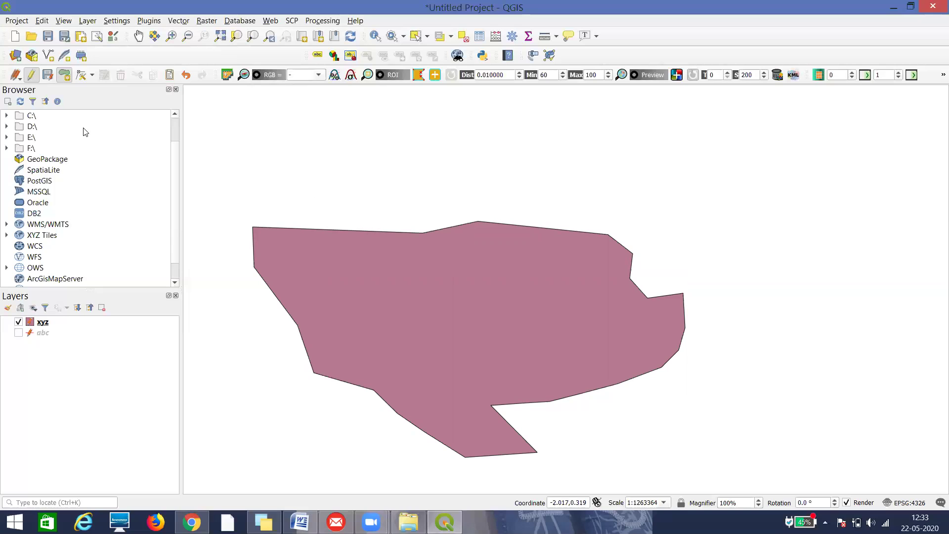
- With the Vertex Tool, delete the top-left vertex and pull the top-left corner and edge upward
{"action": "left_click", "coordinate": [81, 75]}
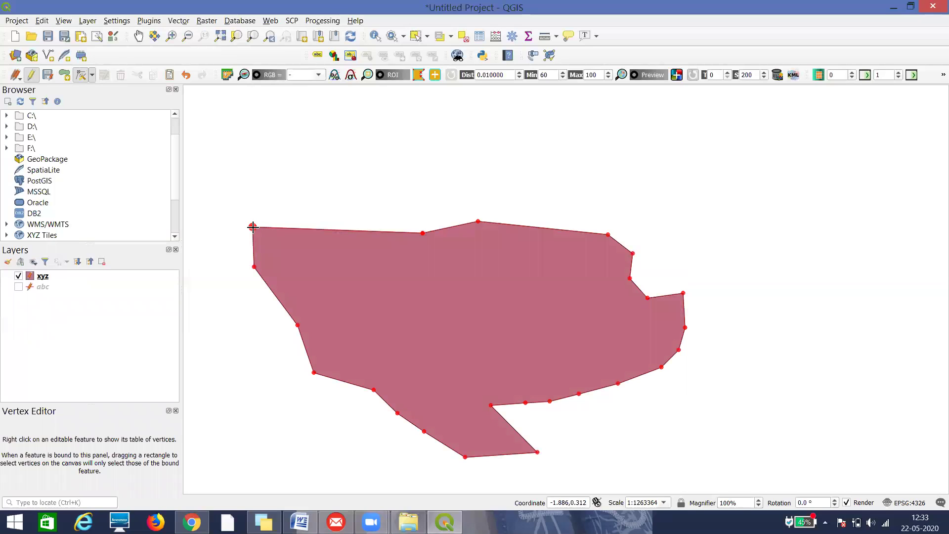
{"action": "left_click", "coordinate": [253, 227]}
{"action": "key", "text": "Delete"}
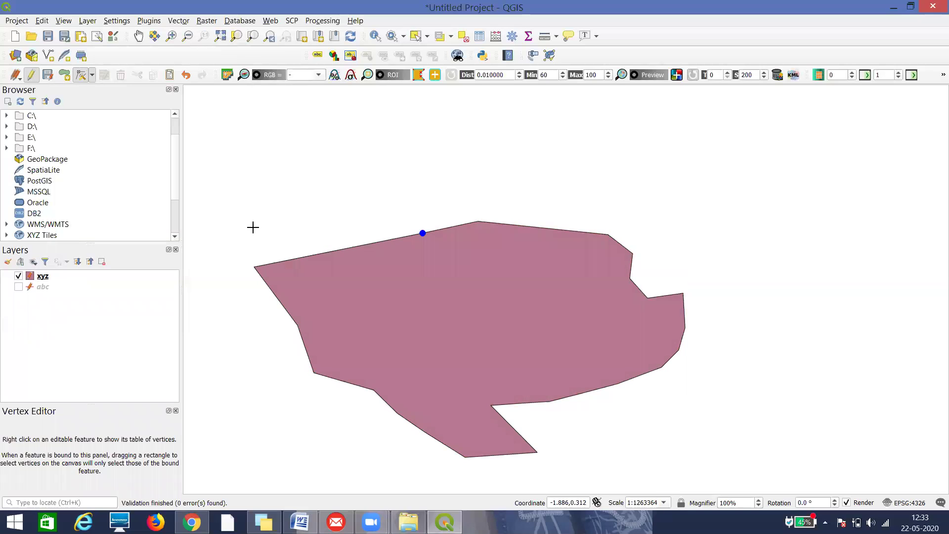
{"action": "left_click", "coordinate": [254, 266]}
{"action": "left_click", "coordinate": [222, 211]}
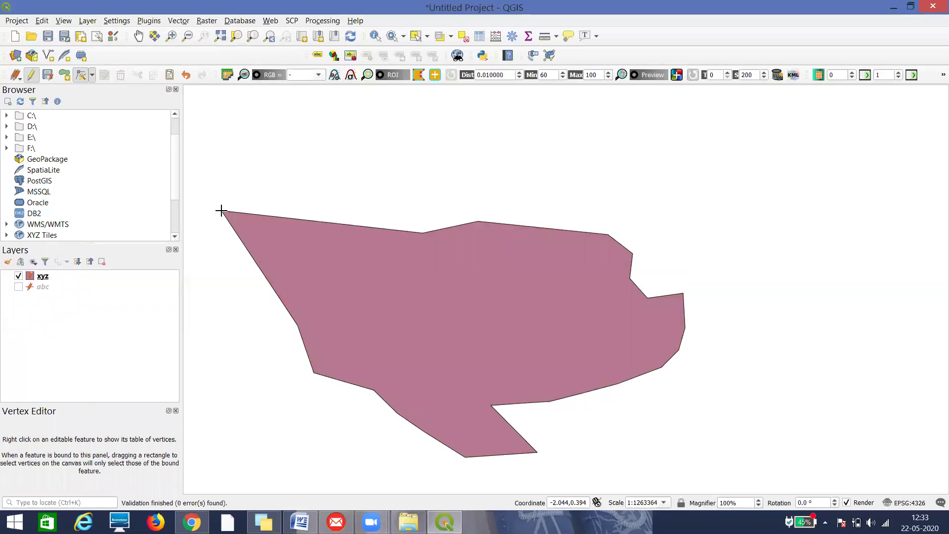
{"action": "left_click", "coordinate": [321, 222]}
{"action": "left_click", "coordinate": [333, 140]}
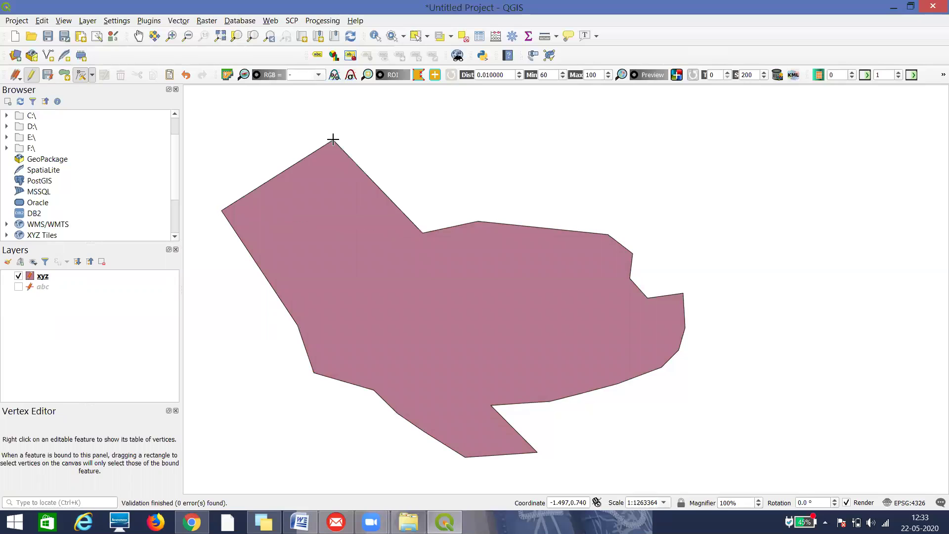
{"action": "left_click", "coordinate": [245, 131]}
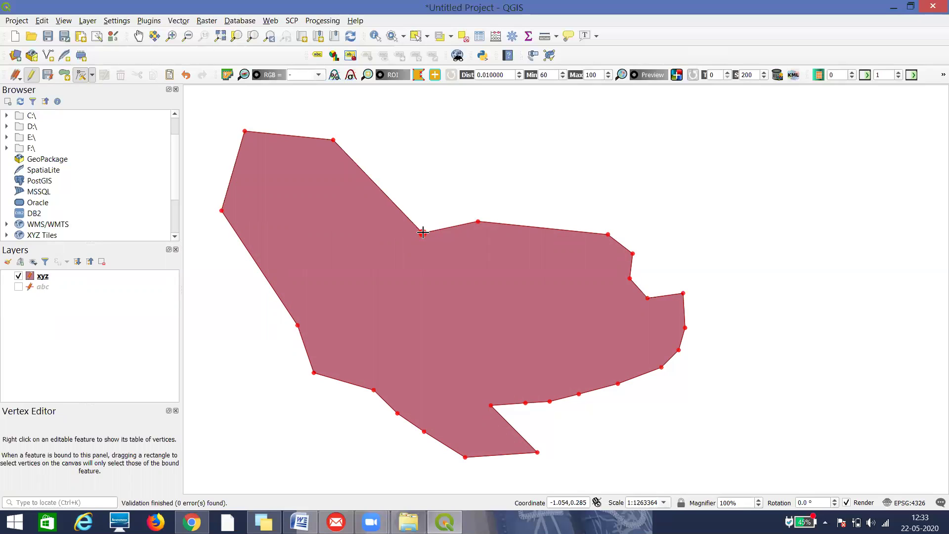
- Delete the vertex beside the top notch and raise a right-side vertex to the top
{"action": "left_click", "coordinate": [423, 233]}
{"action": "key", "text": "Delete"}
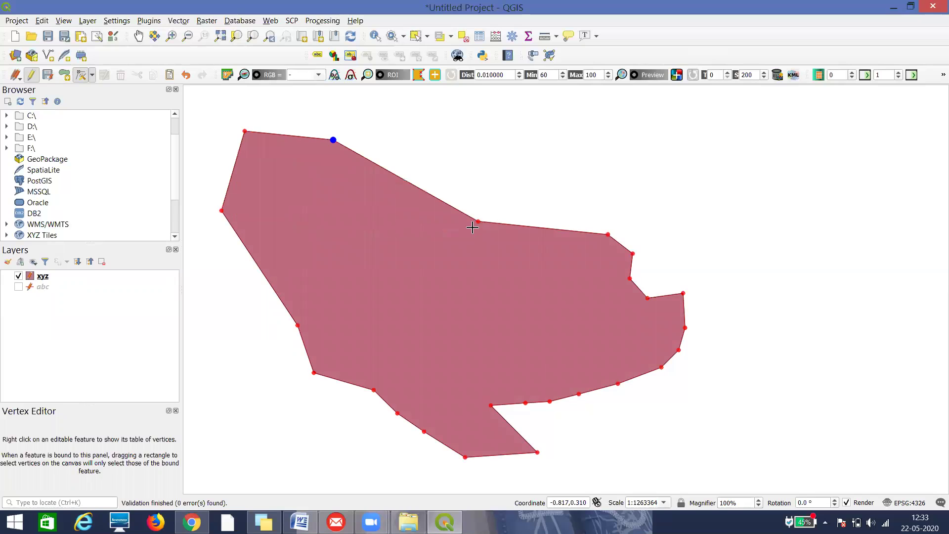
{"action": "left_click", "coordinate": [475, 225]}
{"action": "left_click", "coordinate": [500, 144]}
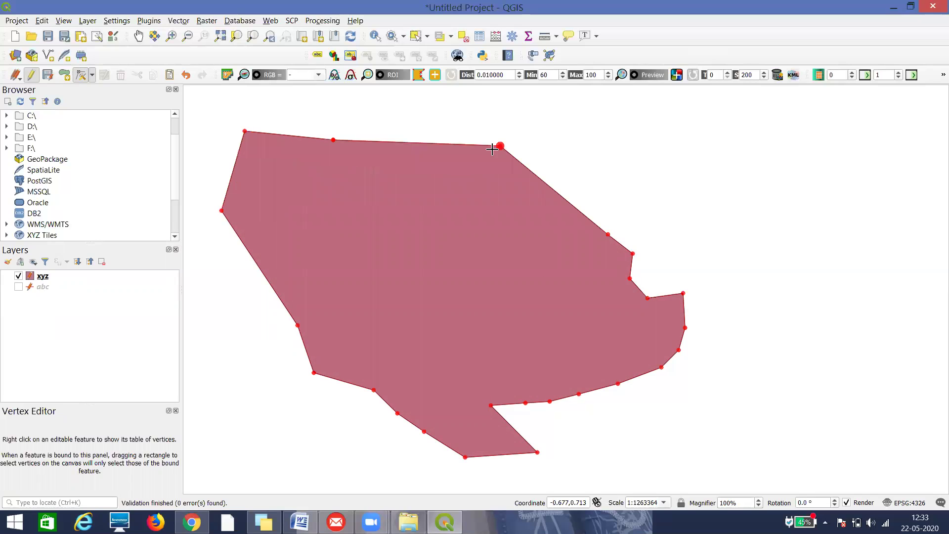
{"action": "left_click", "coordinate": [414, 142]}
- Place the new top-edge vertex as the polygon's peak, then bring up the Project menu
{"action": "left_click", "coordinate": [422, 96]}
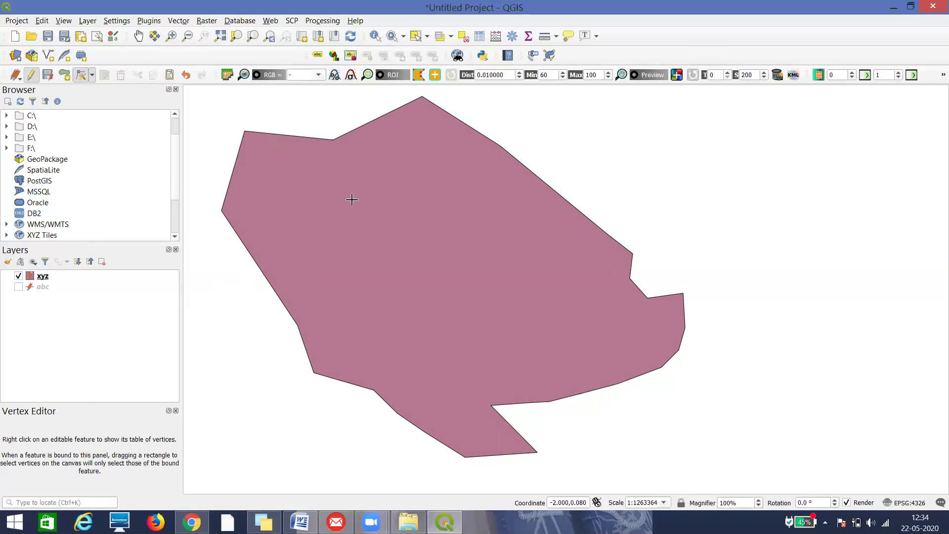
{"action": "left_click", "coordinate": [11, 22]}
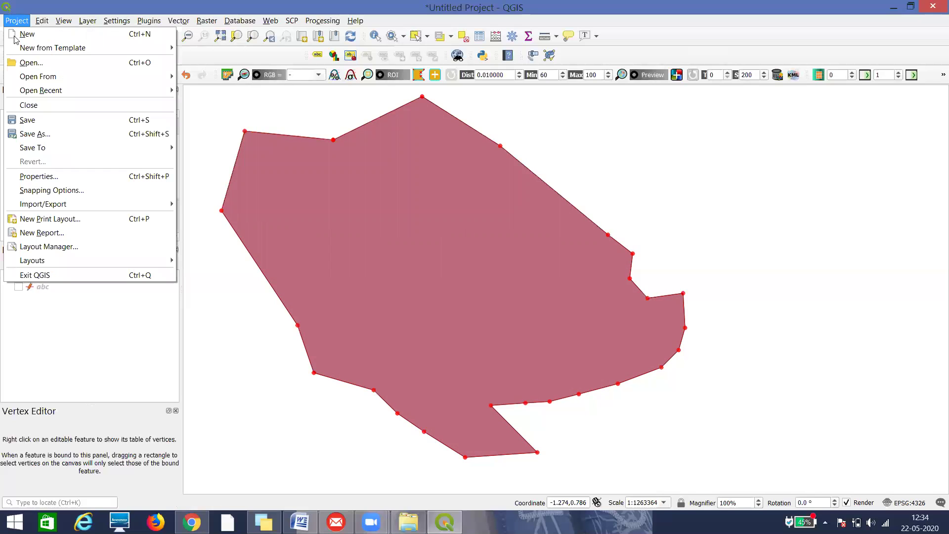
- Save the project as a .qgz file in the A:\QGIS folder under a new file name
{"action": "left_click", "coordinate": [25, 120]}
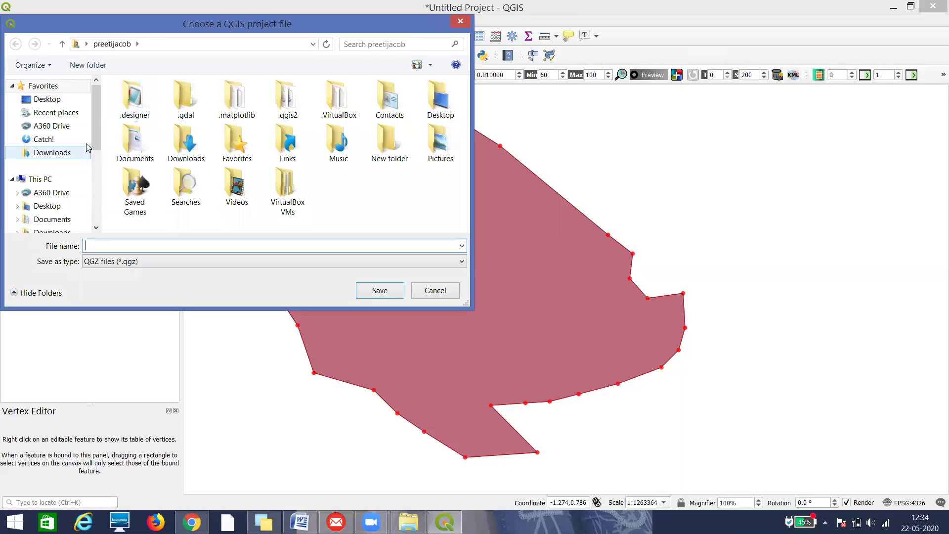
{"action": "left_click_drag", "start_coordinate": [95, 139], "coordinate": [94, 169]}
{"action": "left_click", "coordinate": [64, 215]}
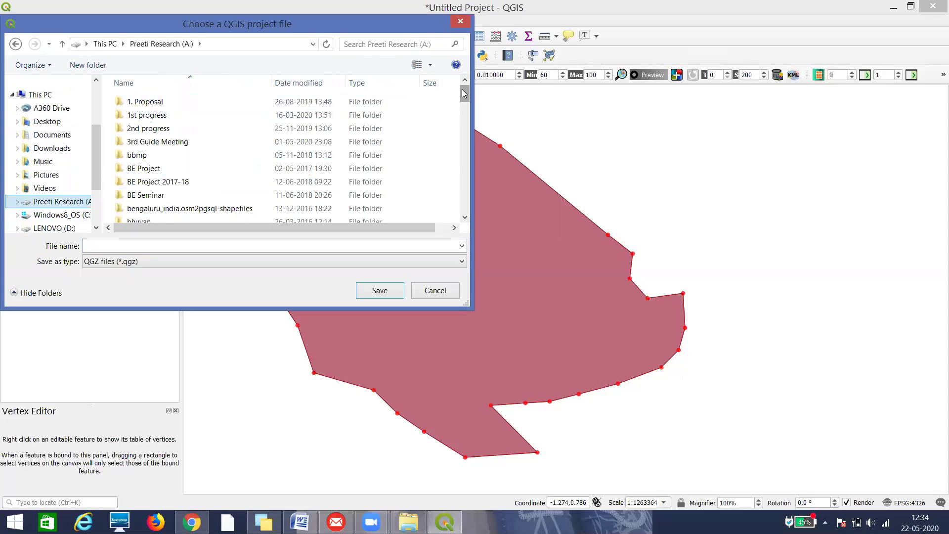
{"action": "scroll", "coordinate": [467, 116], "scroll_direction": "down", "scroll_amount": 4}
{"action": "left_click_drag", "start_coordinate": [468, 123], "coordinate": [476, 177]}
{"action": "left_click", "coordinate": [201, 181]}
{"action": "double_click", "coordinate": [200, 181]}
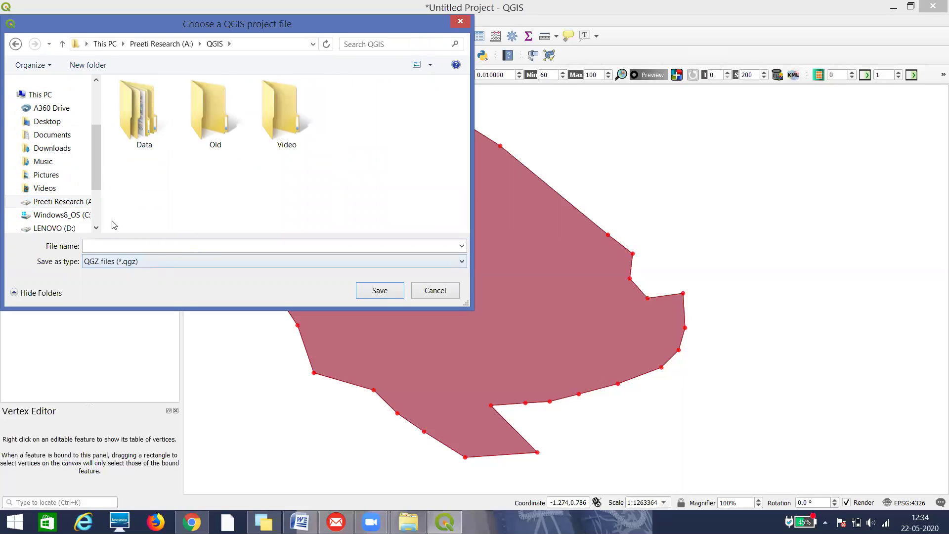
{"action": "left_click", "coordinate": [99, 247]}
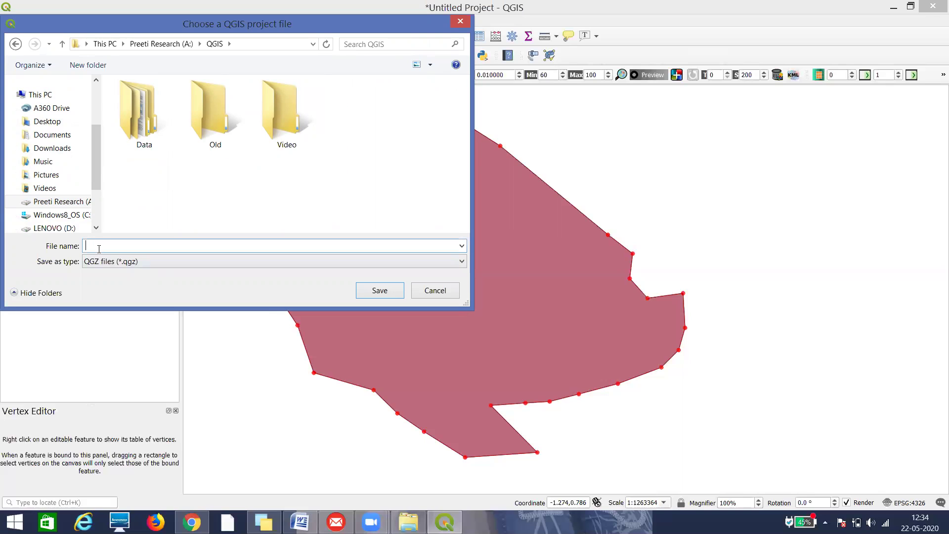
{"action": "type", "text": "preeti"}
{"action": "left_click", "coordinate": [364, 290]}
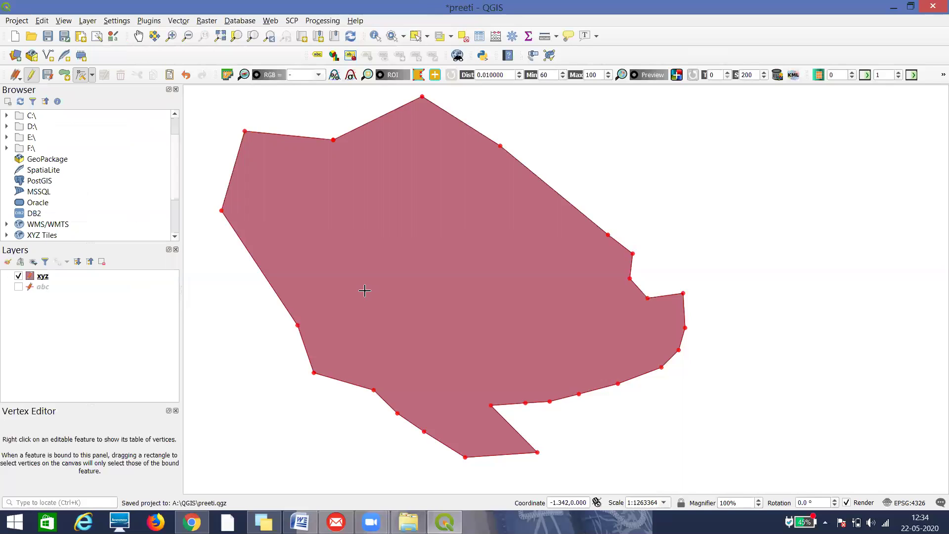